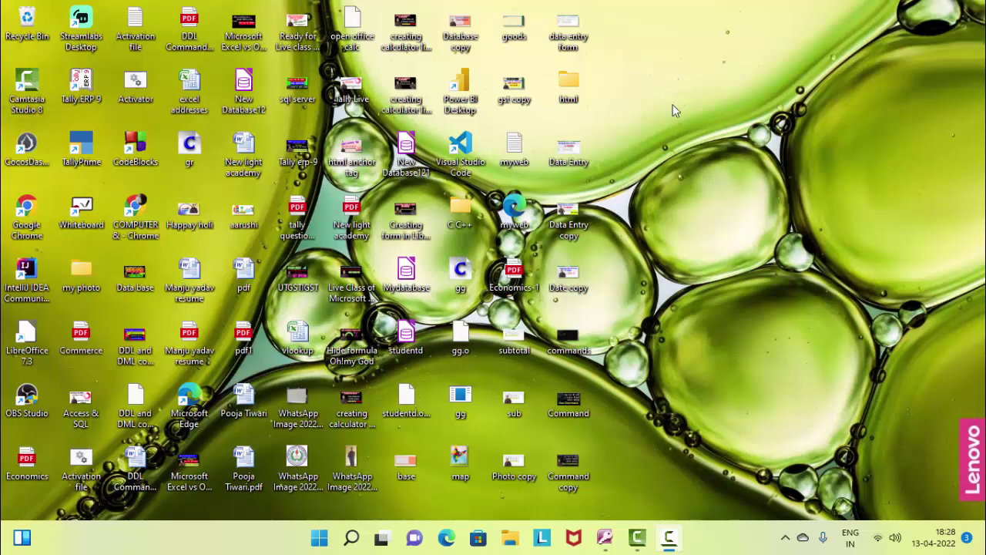
# Refresh the desktop repeatedly from its shortcut menu
pyautogui.rightClick(658, 80)
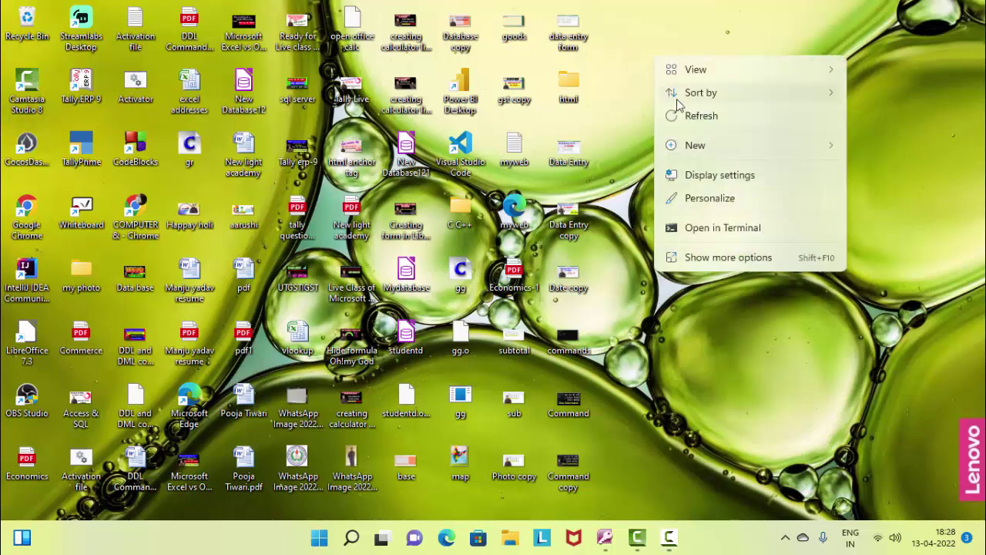
pyautogui.click(688, 115)
pyautogui.rightClick(654, 77)
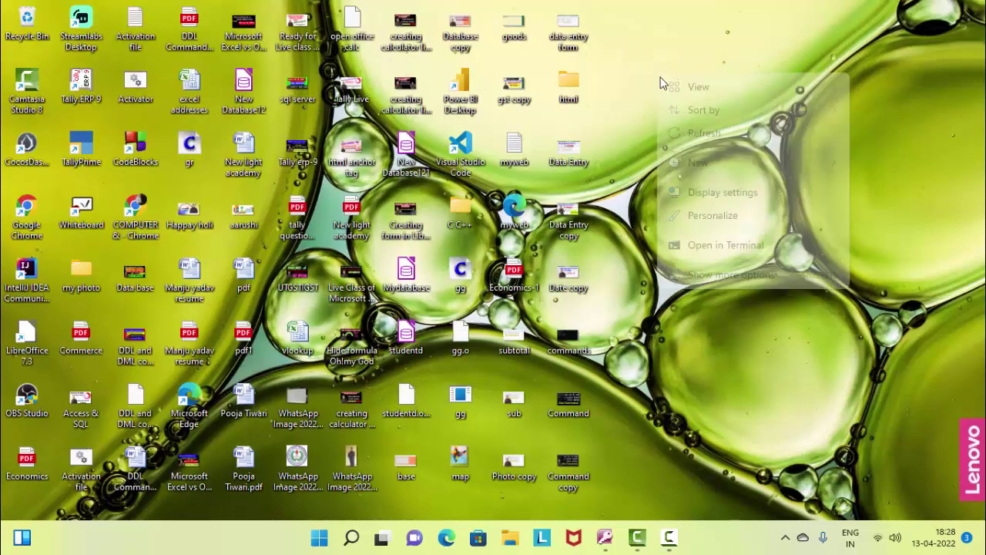
pyautogui.click(703, 137)
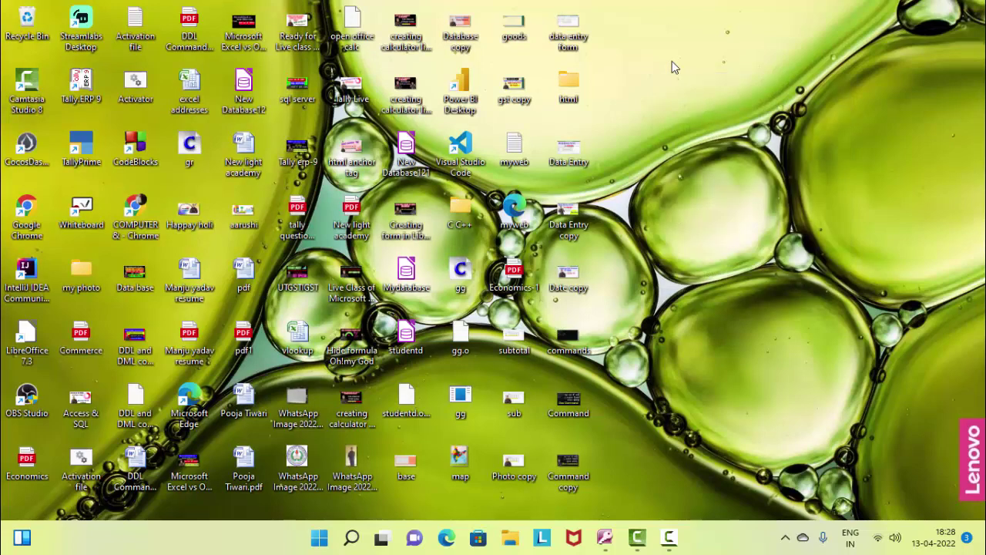
pyautogui.rightClick(672, 62)
pyautogui.click(707, 123)
pyautogui.rightClick(642, 48)
pyautogui.click(682, 109)
pyautogui.rightClick(655, 62)
pyautogui.click(691, 124)
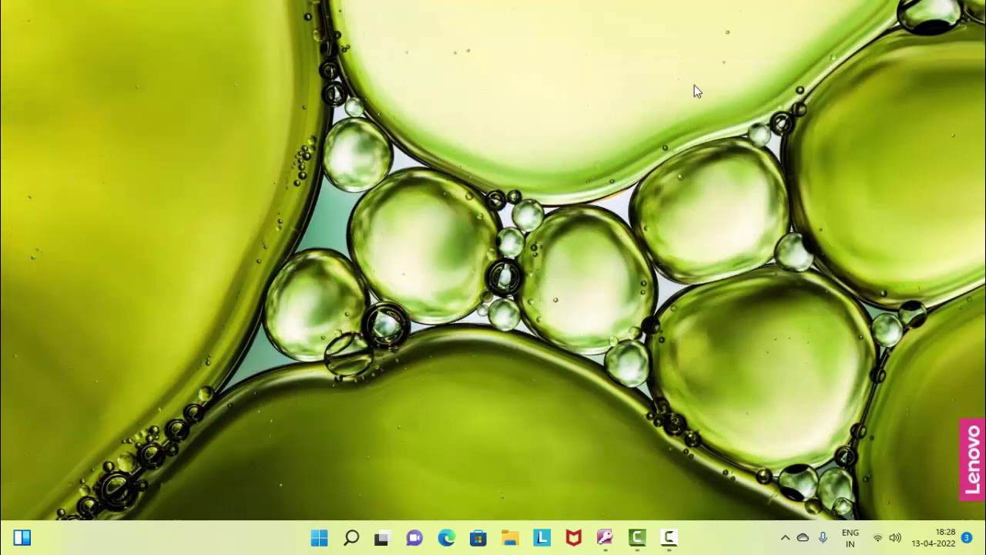
pyautogui.rightClick(653, 59)
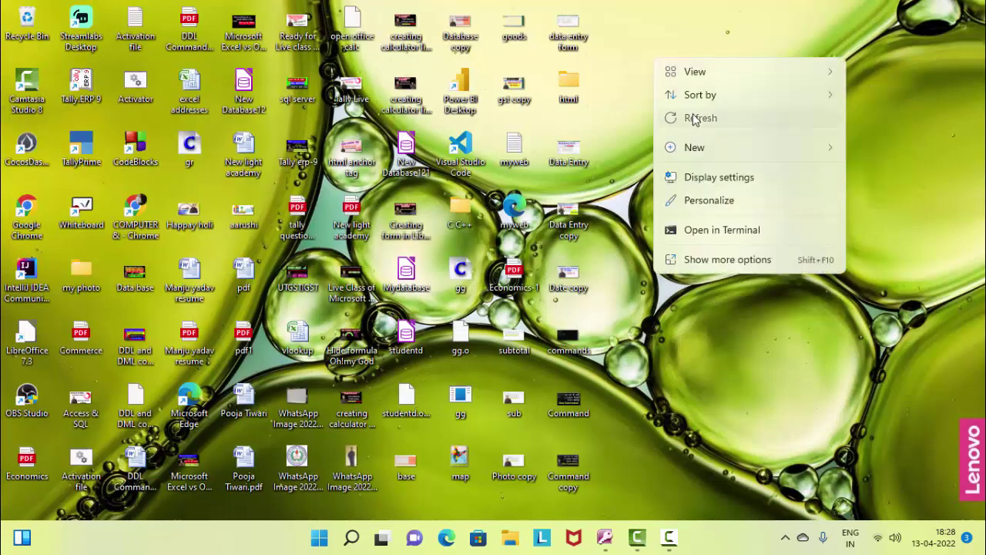
pyautogui.click(694, 118)
pyautogui.rightClick(647, 44)
pyautogui.click(697, 108)
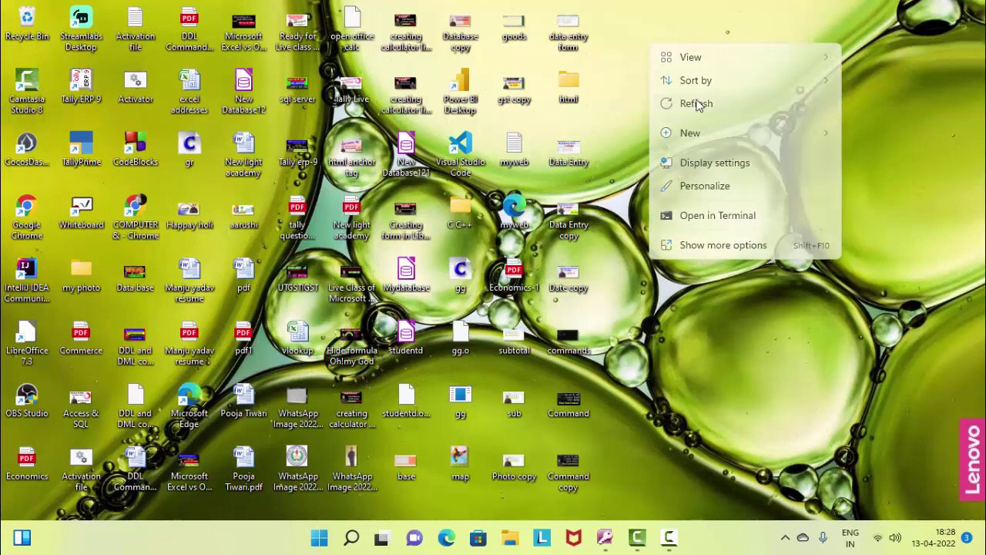
pyautogui.rightClick(644, 53)
pyautogui.click(682, 114)
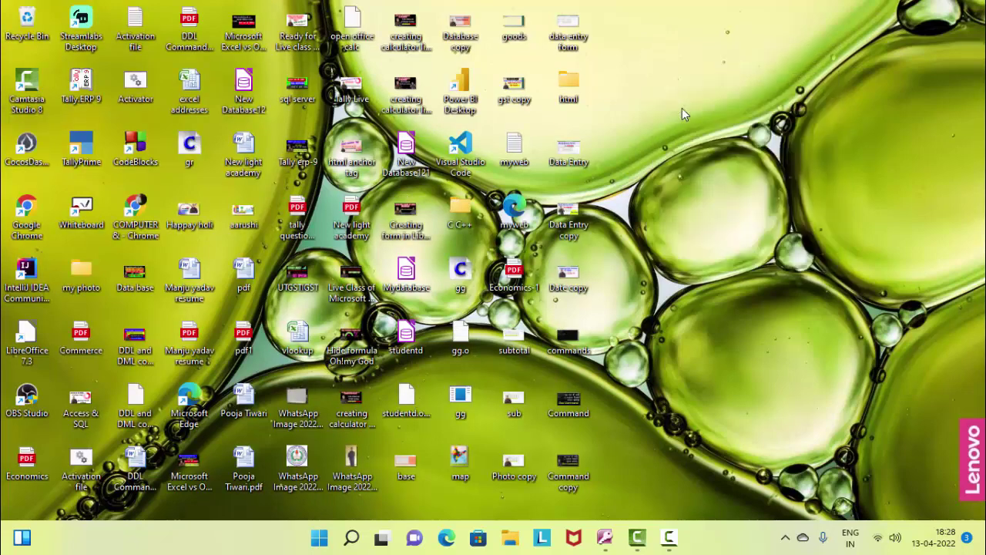
# After one more desktop refresh, create the blank database Database66 in Documents
pyautogui.rightClick(651, 47)
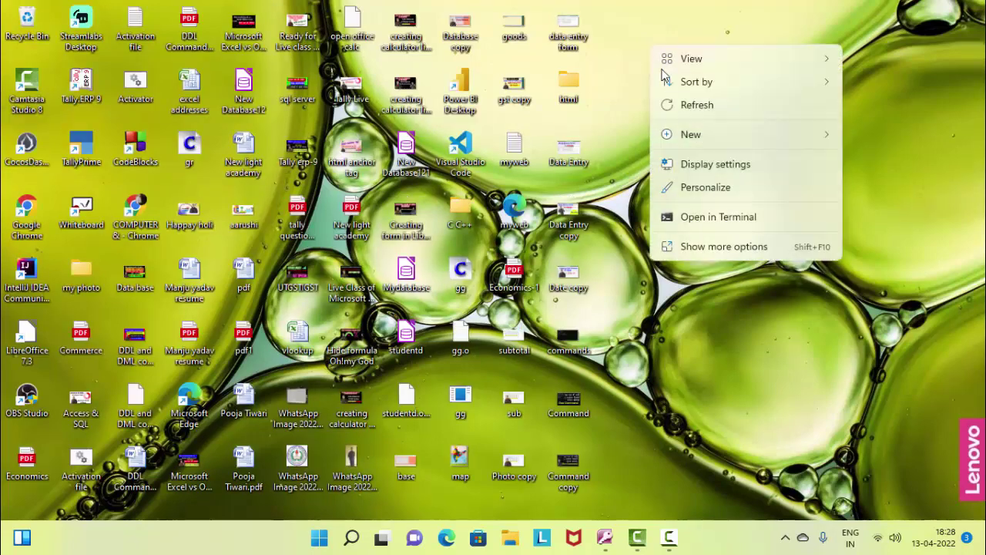
pyautogui.click(698, 105)
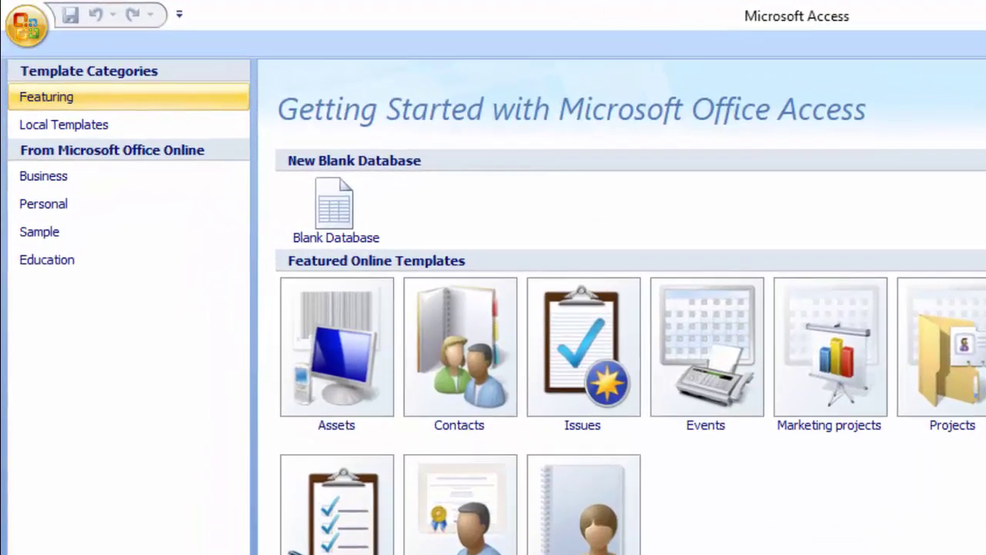
pyautogui.click(344, 240)
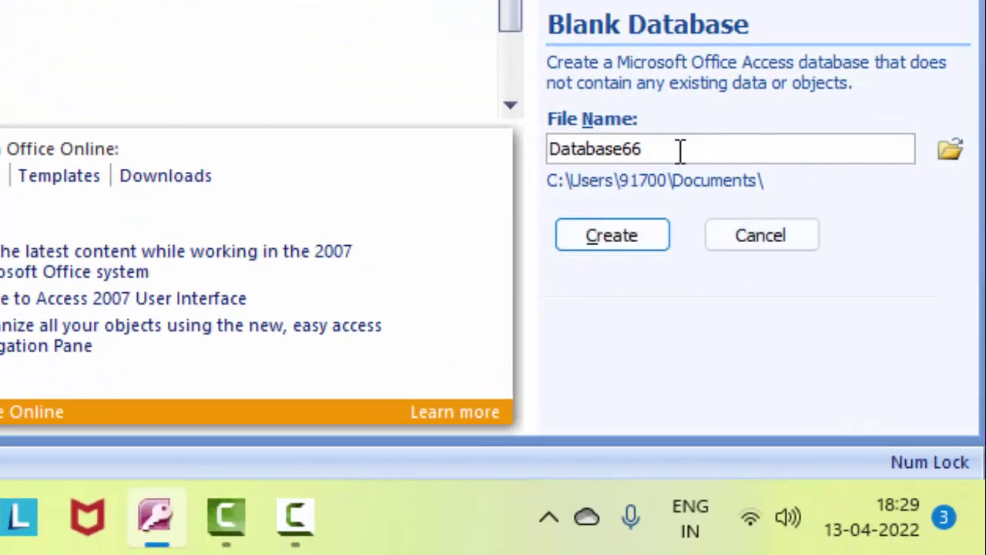
pyautogui.click(617, 238)
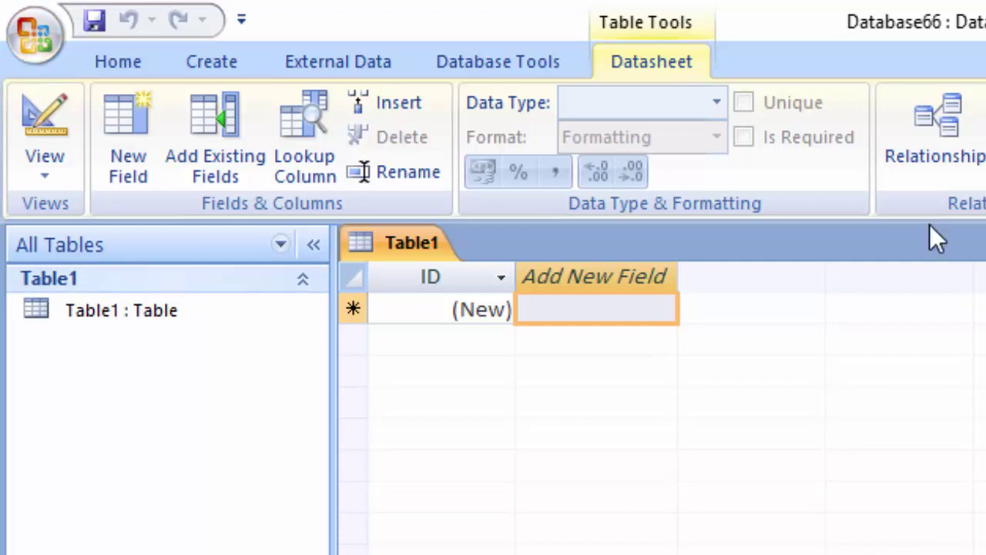
# Switch the new table to Design view, saving it as Table1
pyautogui.click(43, 175)
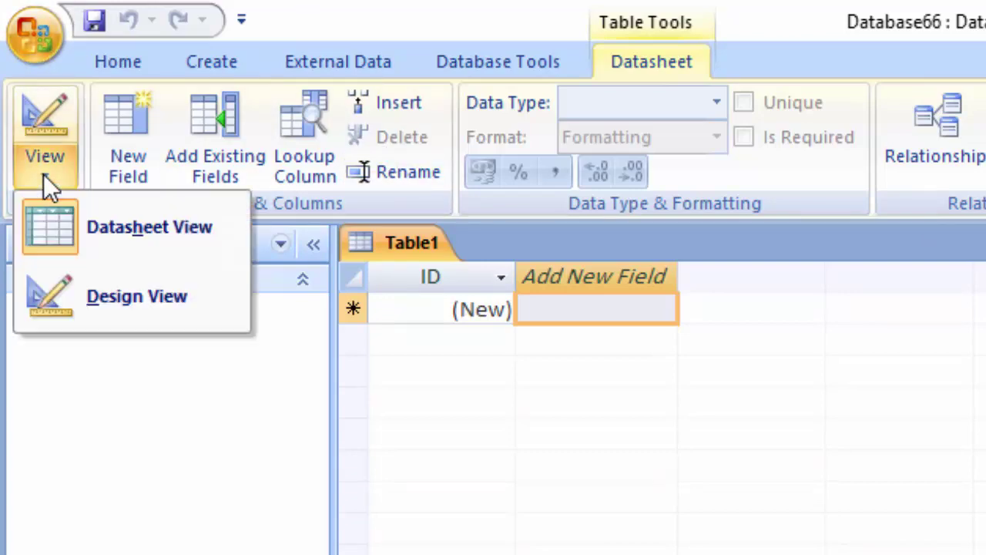
pyautogui.click(113, 294)
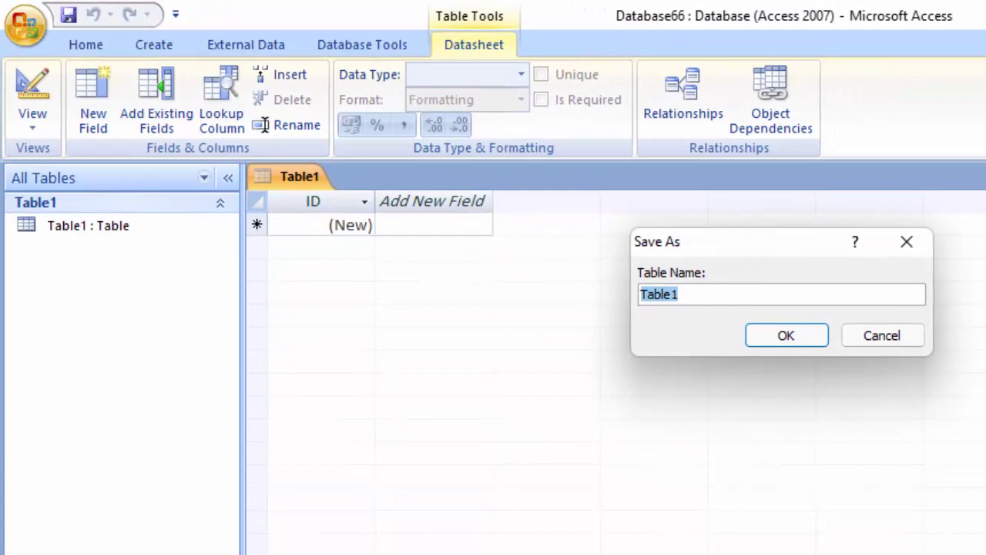
pyautogui.press('Return')
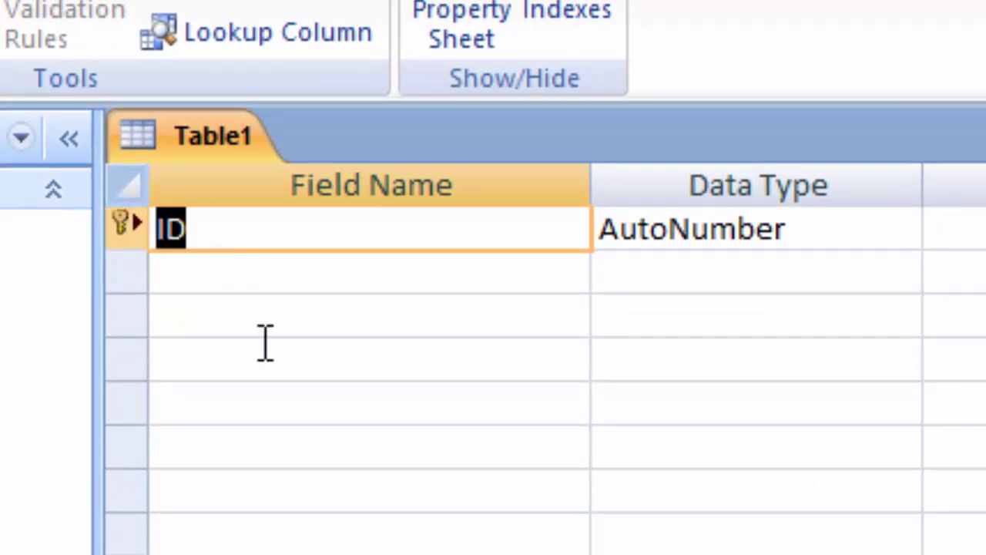
# Add a Product field with the Text data type
pyautogui.click(245, 278)
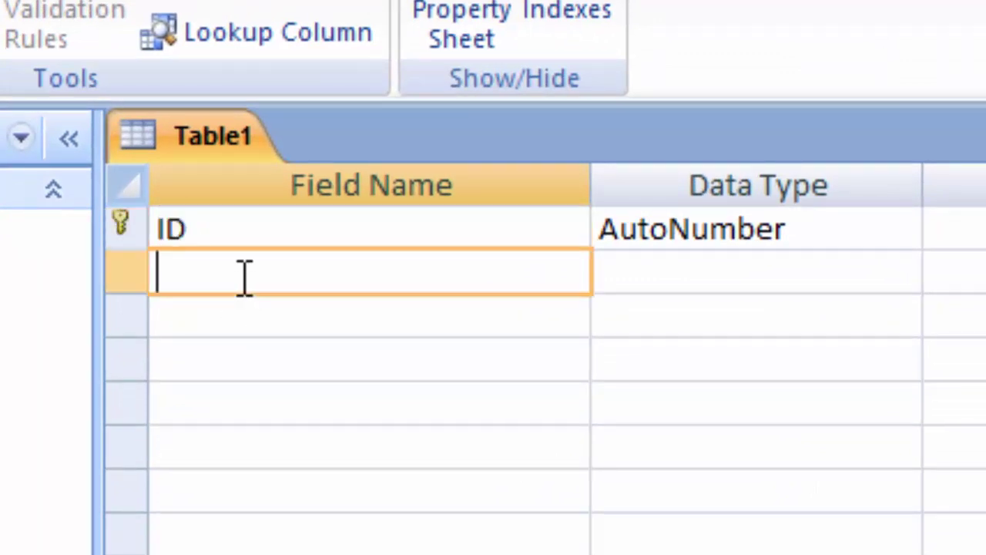
pyautogui.write('Pro')
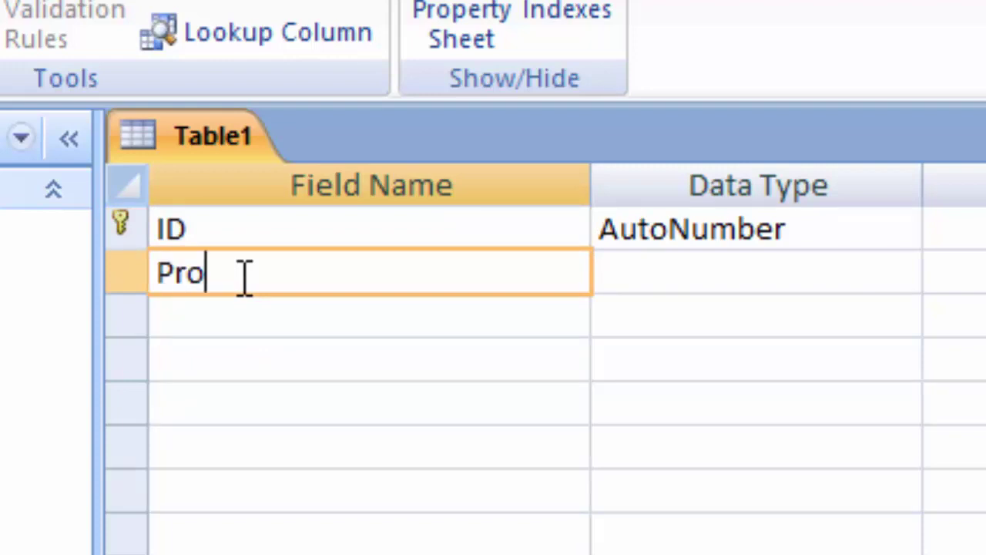
pyautogui.write('duct')
pyautogui.click(792, 271)
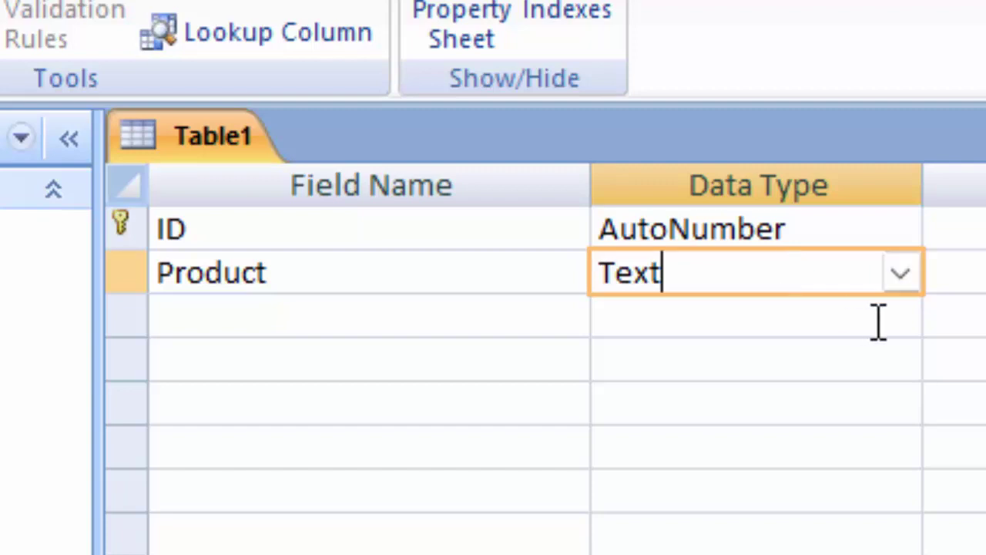
pyautogui.click(901, 272)
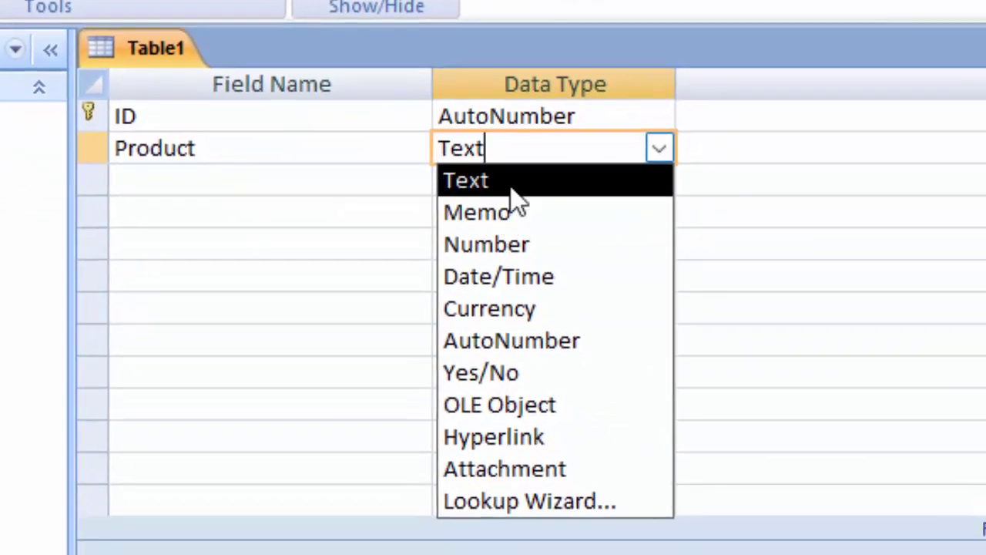
pyautogui.click(511, 185)
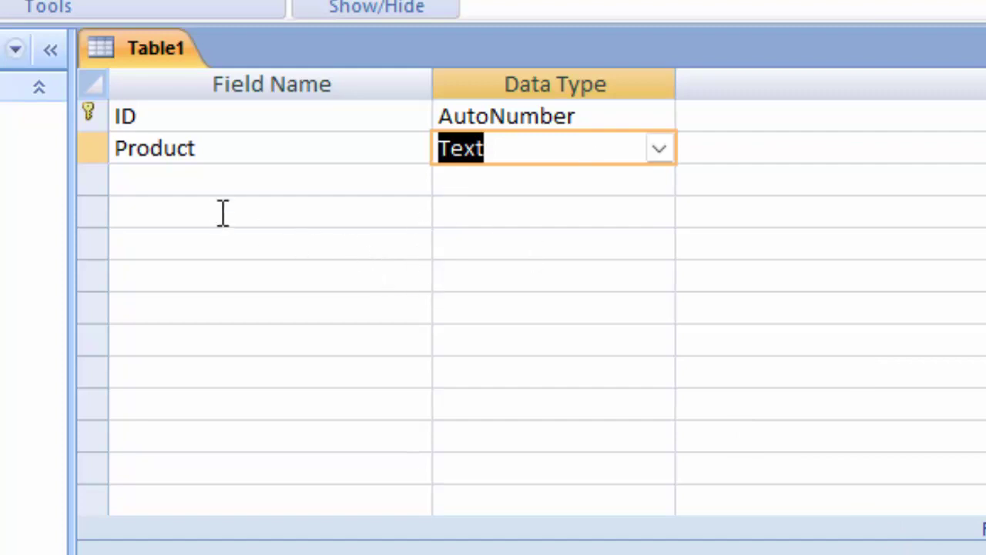
# Add a Price field with the Currency data type
pyautogui.click(212, 183)
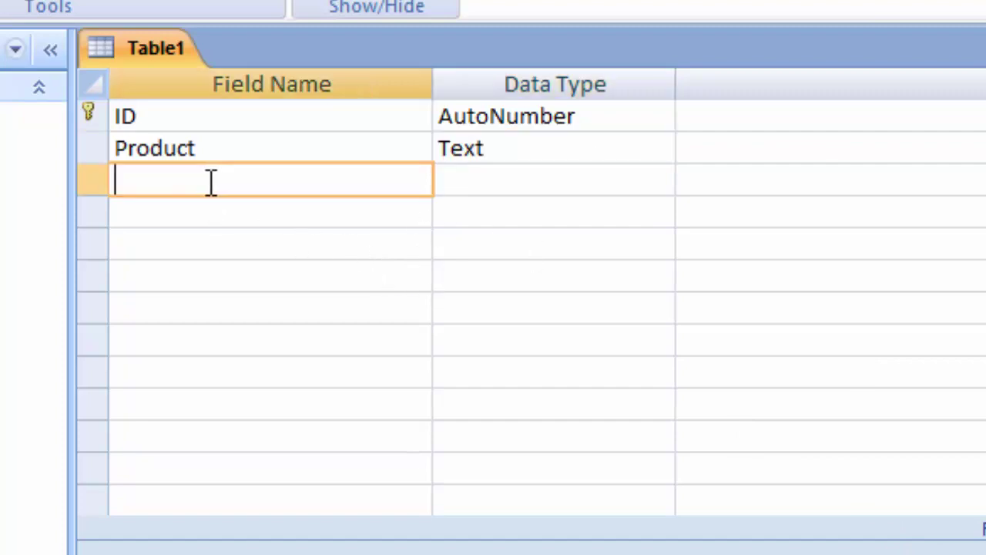
pyautogui.write('Pri')
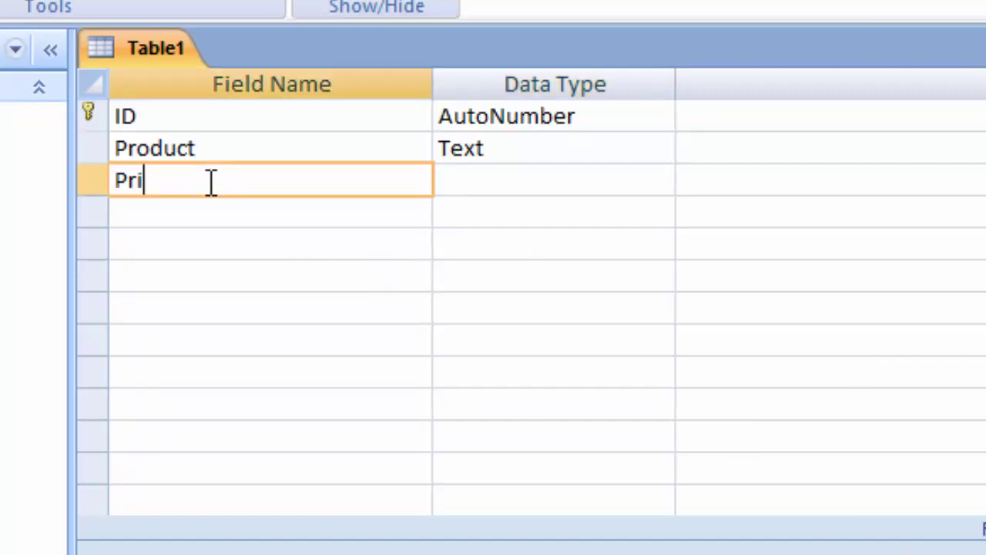
pyautogui.write('ce')
pyautogui.click(560, 179)
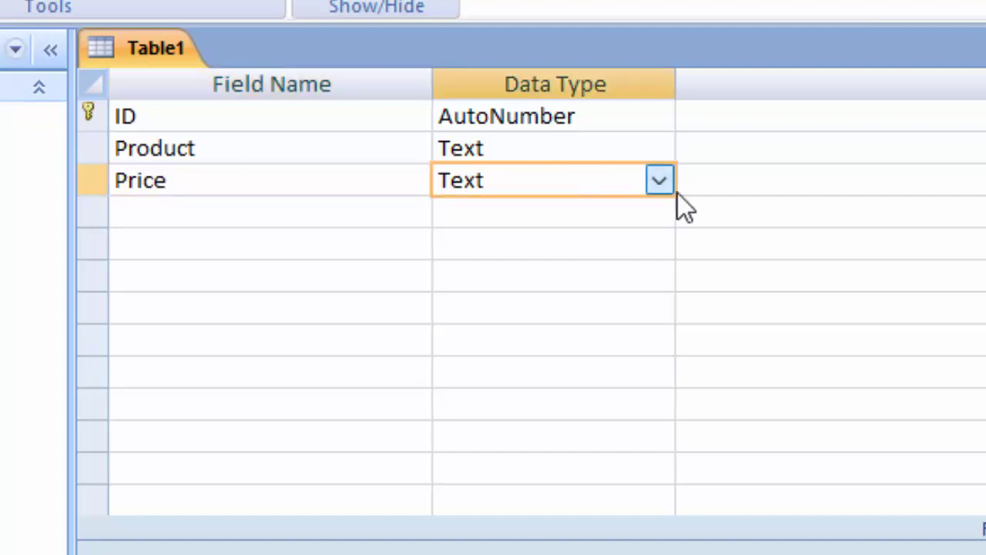
pyautogui.click(660, 182)
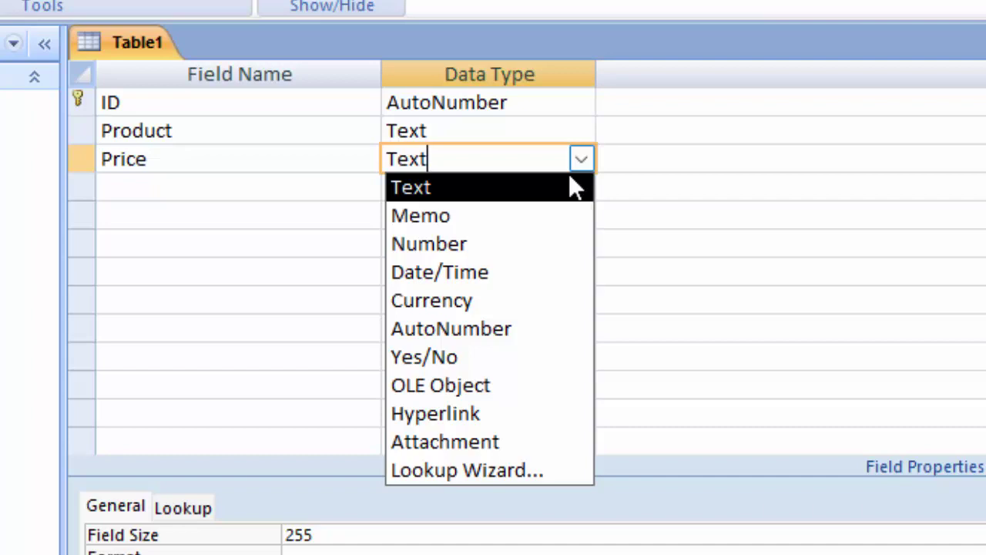
pyautogui.click(505, 305)
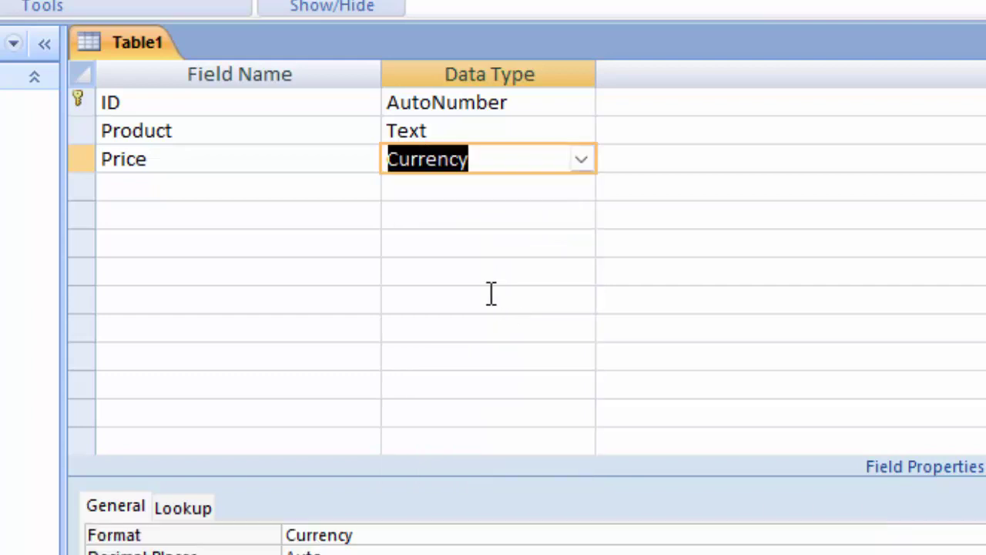
pyautogui.click(209, 188)
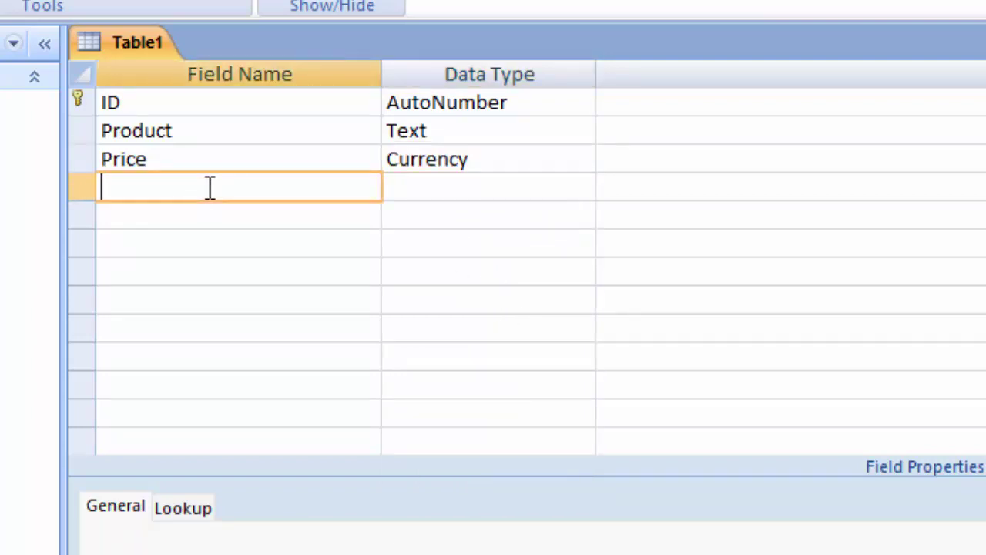
# Add a Unit field of type Number with field size Double
pyautogui.write('Unit')
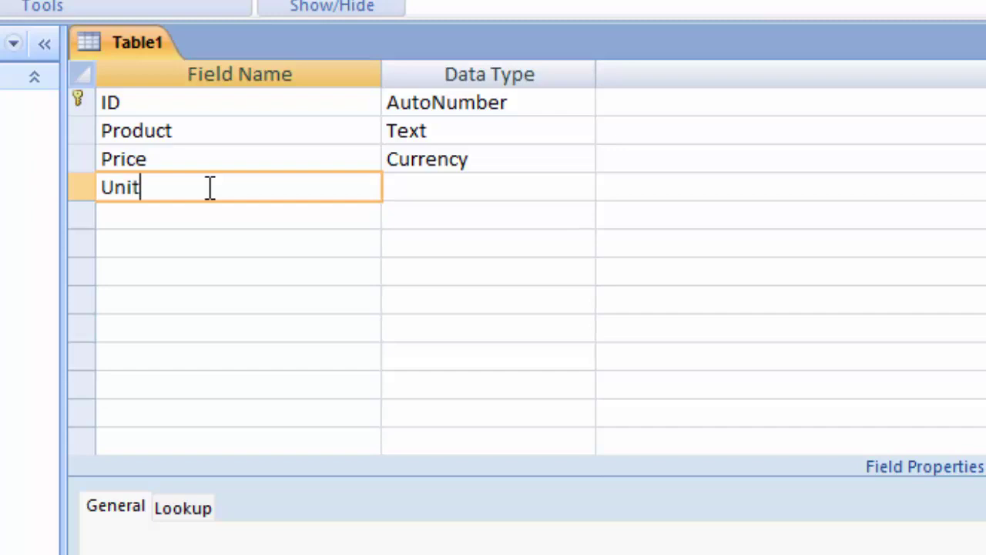
pyautogui.click(542, 191)
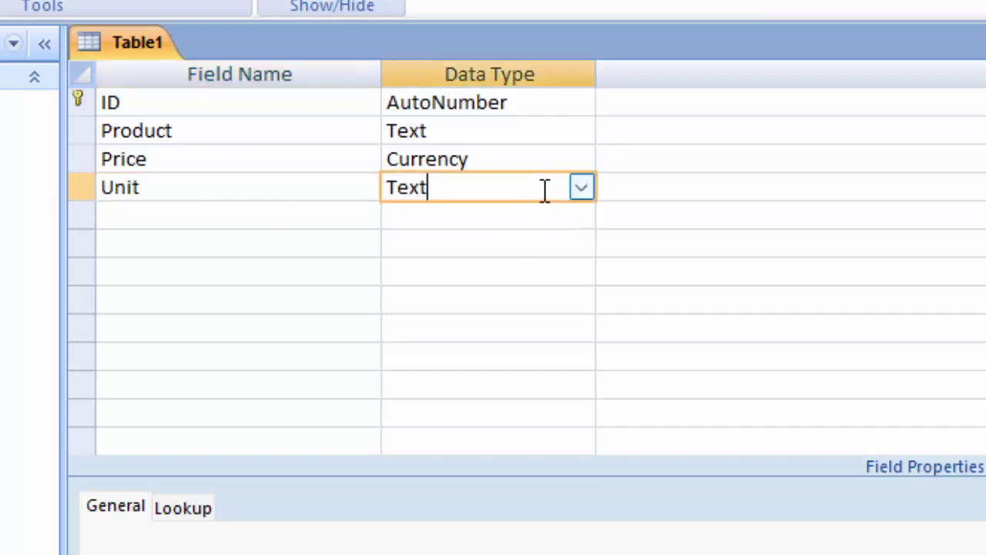
pyautogui.click(585, 188)
pyautogui.click(482, 273)
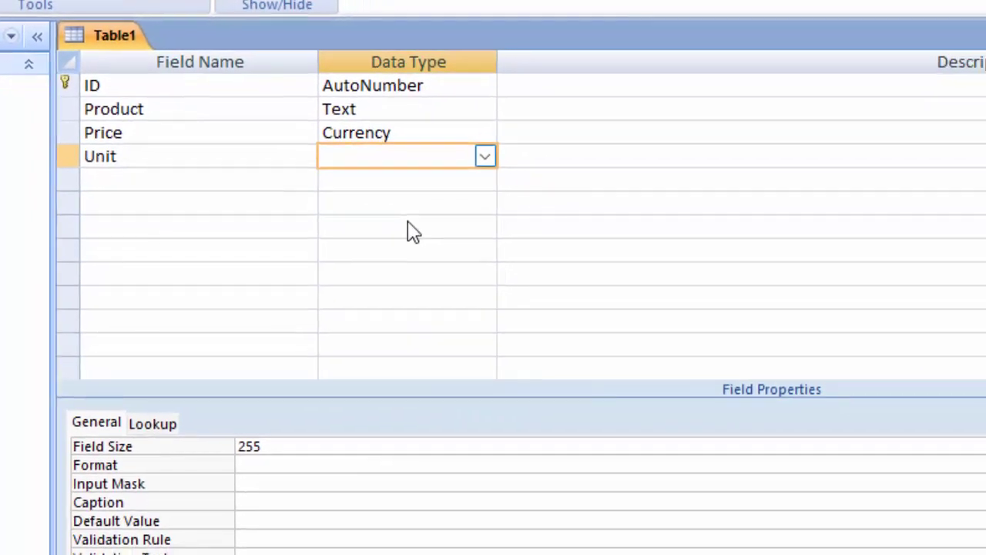
pyautogui.write('Number')
pyautogui.click(326, 453)
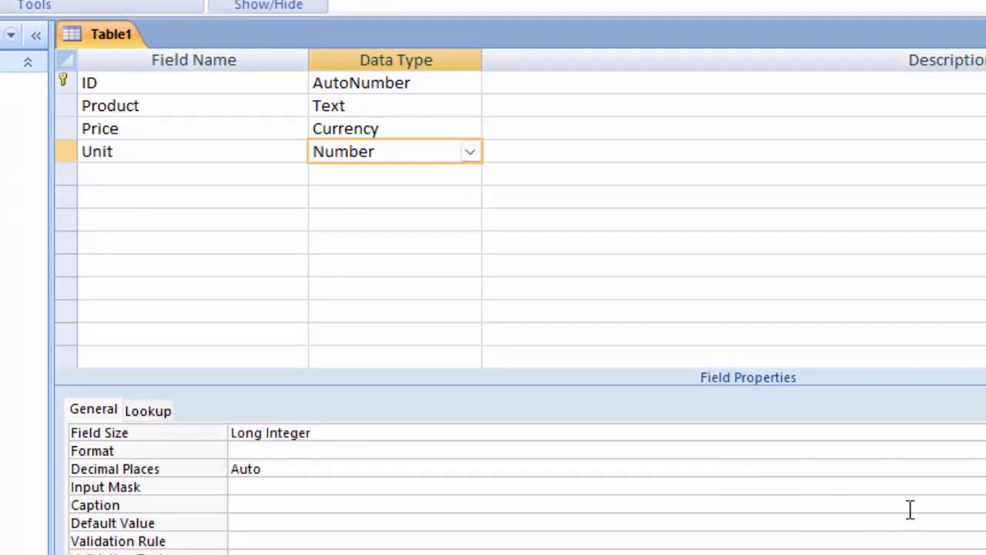
pyautogui.press('BackSpace')
pyautogui.press('BackSpace')
pyautogui.press('BackSpace')
pyautogui.press('BackSpace')
pyautogui.press('BackSpace')
pyautogui.press('BackSpace')
pyautogui.write('double')
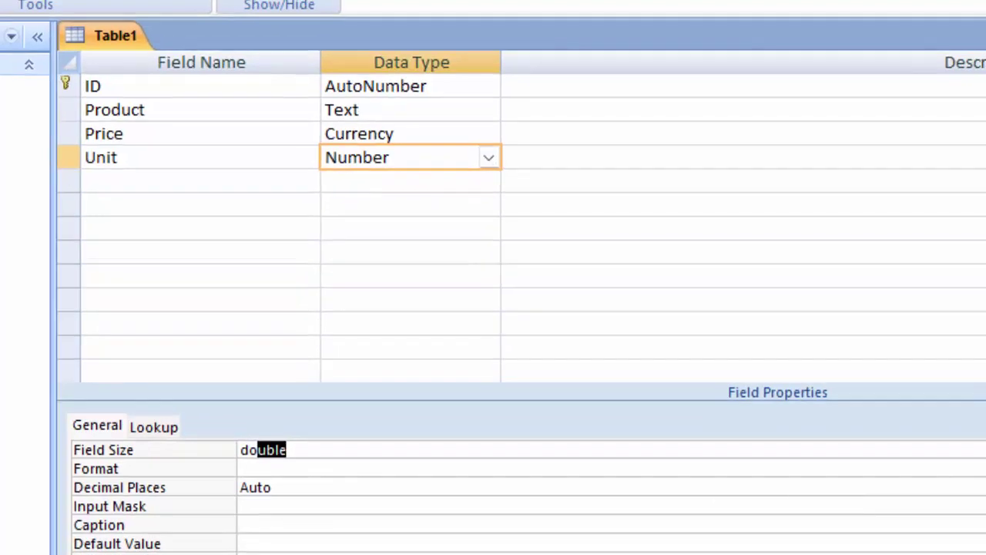
pyautogui.press('Return')
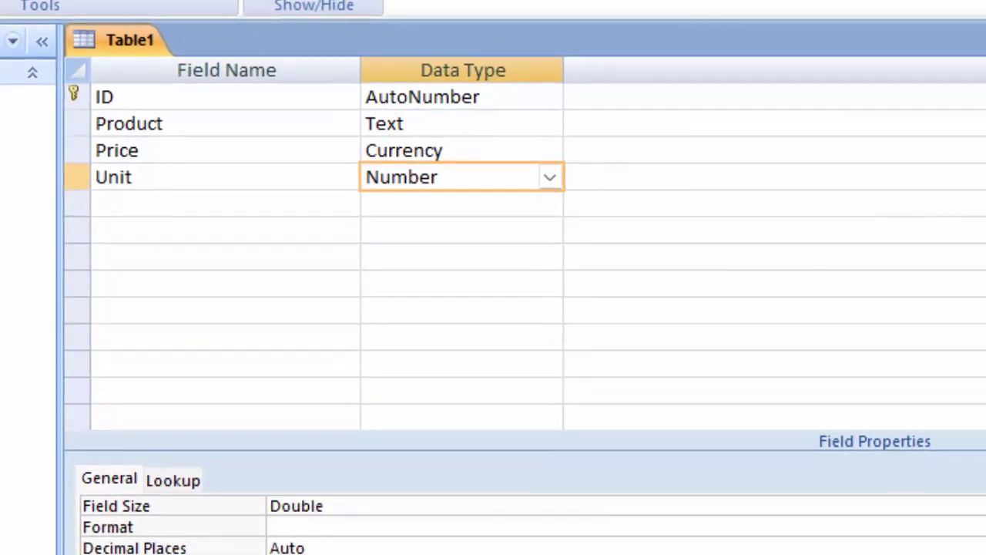
# Add a Total field with the Number data type
pyautogui.click(177, 203)
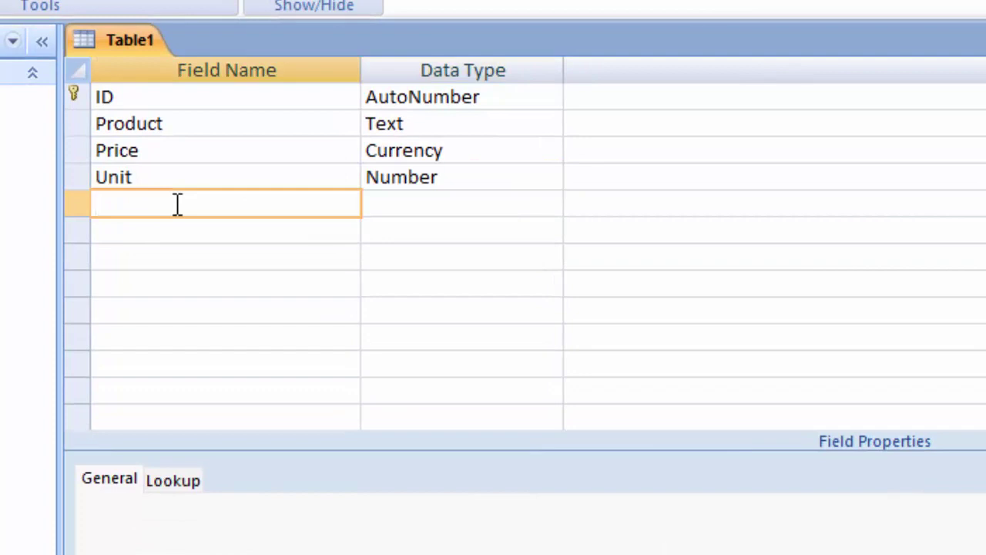
pyautogui.write('Tot')
pyautogui.write('al')
pyautogui.click(496, 204)
pyautogui.click(550, 204)
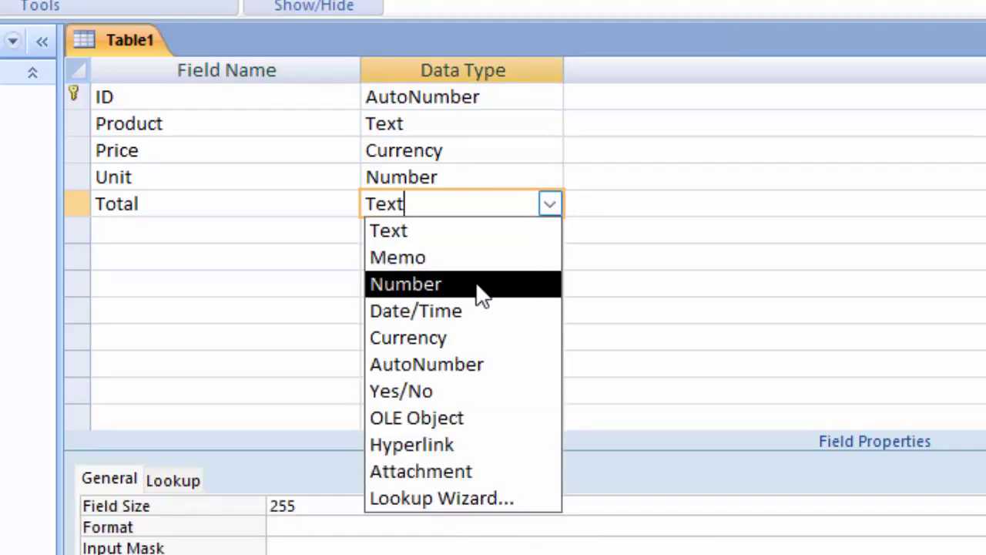
pyautogui.click(474, 286)
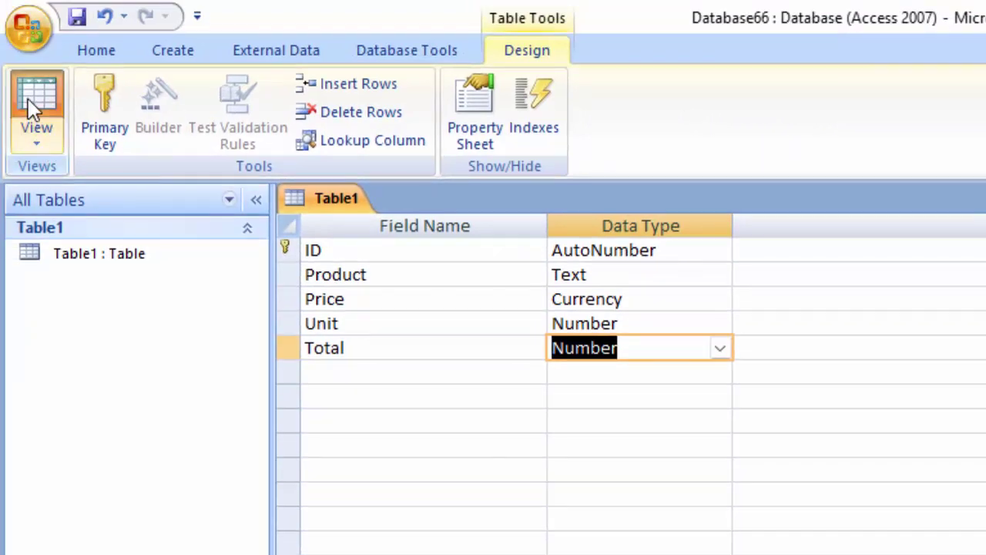
# Save Table1, open its datasheet, widen Product, and enter Deshi Ghee at 600 with 6 units
pyautogui.click(31, 108)
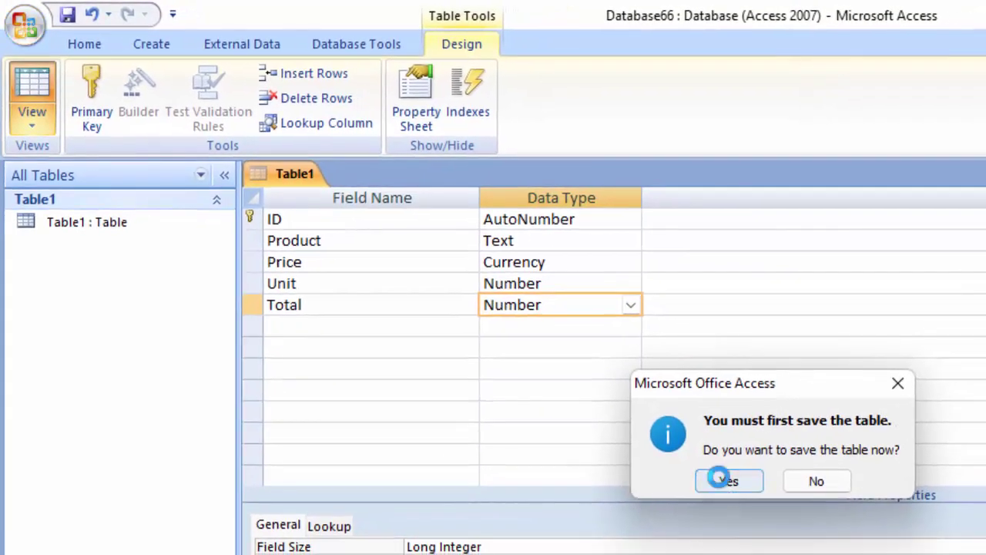
pyautogui.click(719, 479)
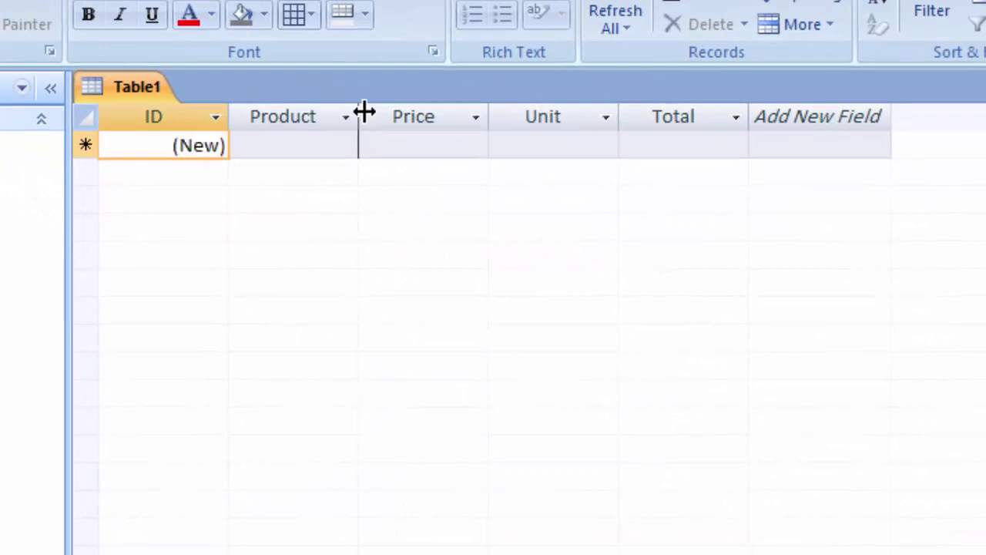
pyautogui.moveTo(360, 106); pyautogui.dragTo(390, 190)
pyautogui.click(331, 144)
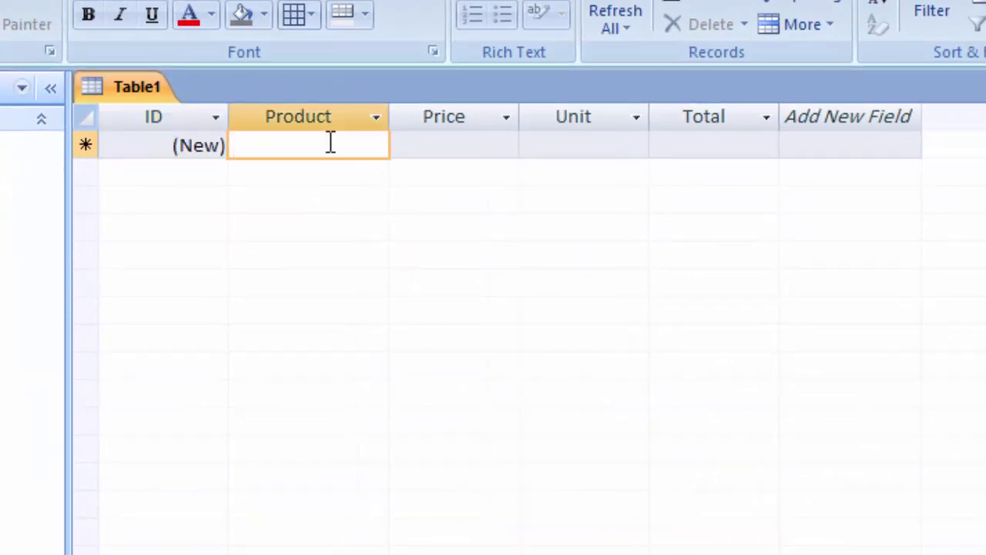
pyautogui.write('Deshi ')
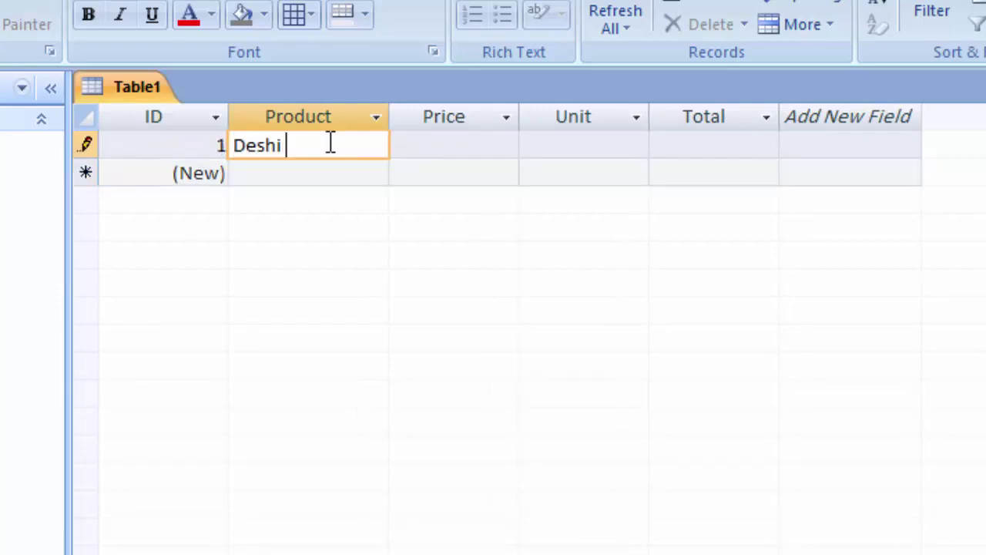
pyautogui.write('Gh')
pyautogui.write('ee')
pyautogui.press('Tab')
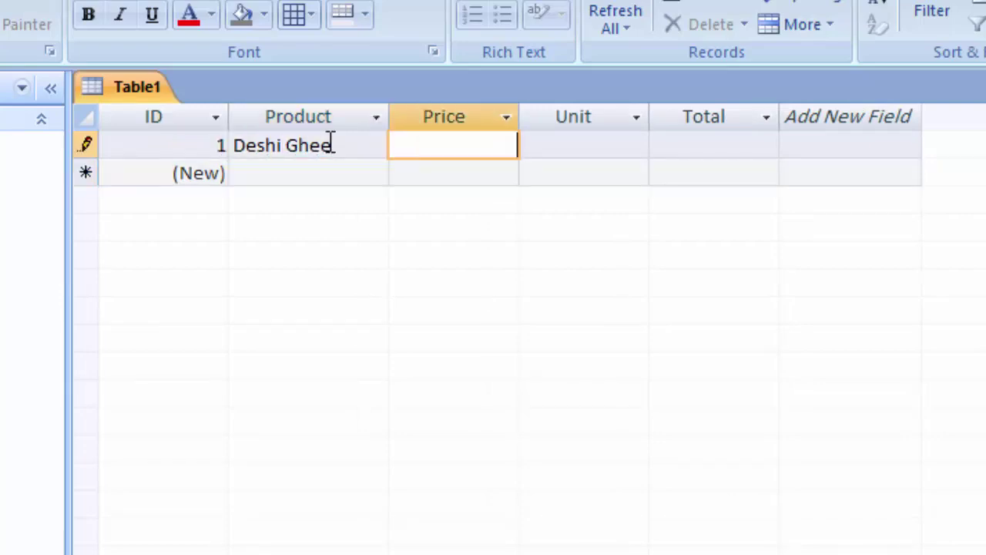
pyautogui.write('6')
pyautogui.write('00')
pyautogui.press('Tab')
pyautogui.write('6')
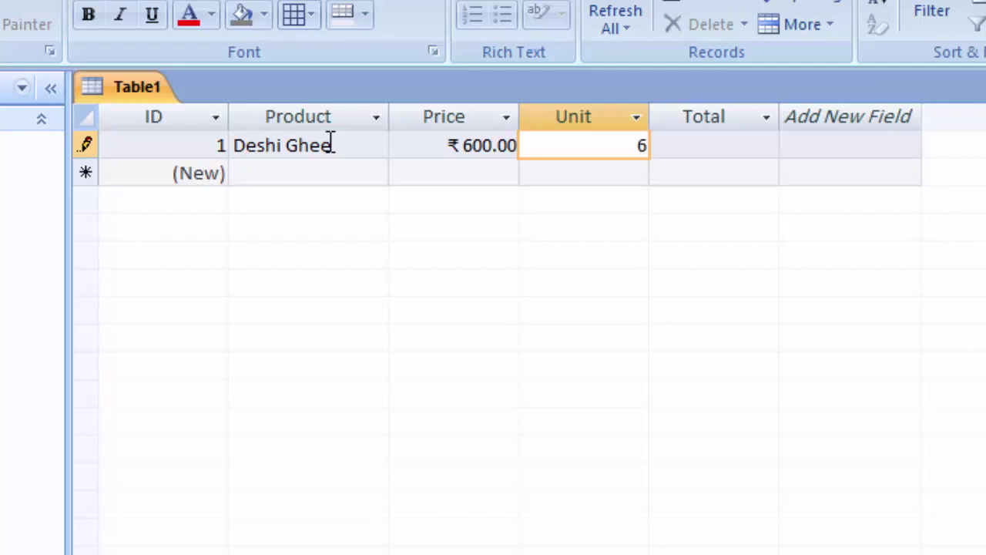
pyautogui.press('Tab')
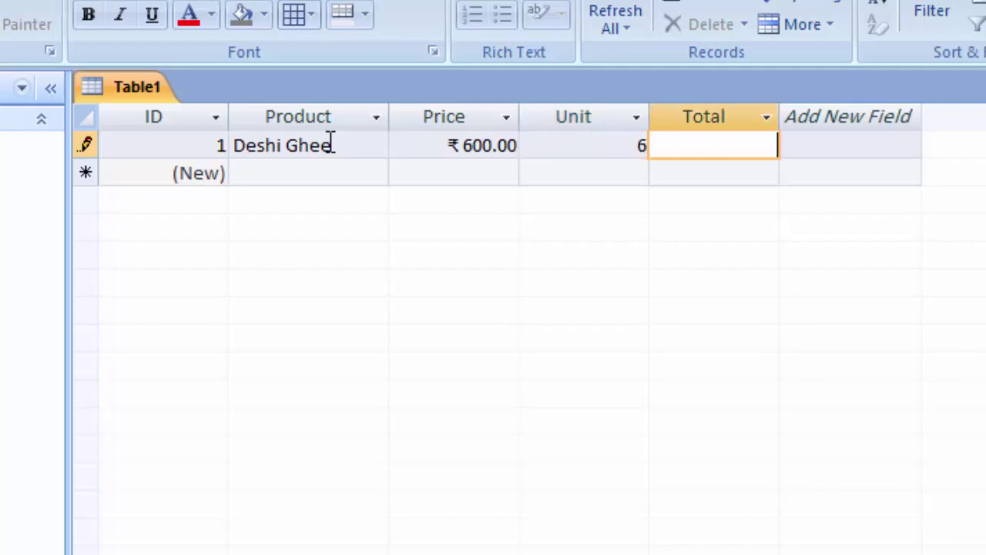
pyautogui.press('Tab')
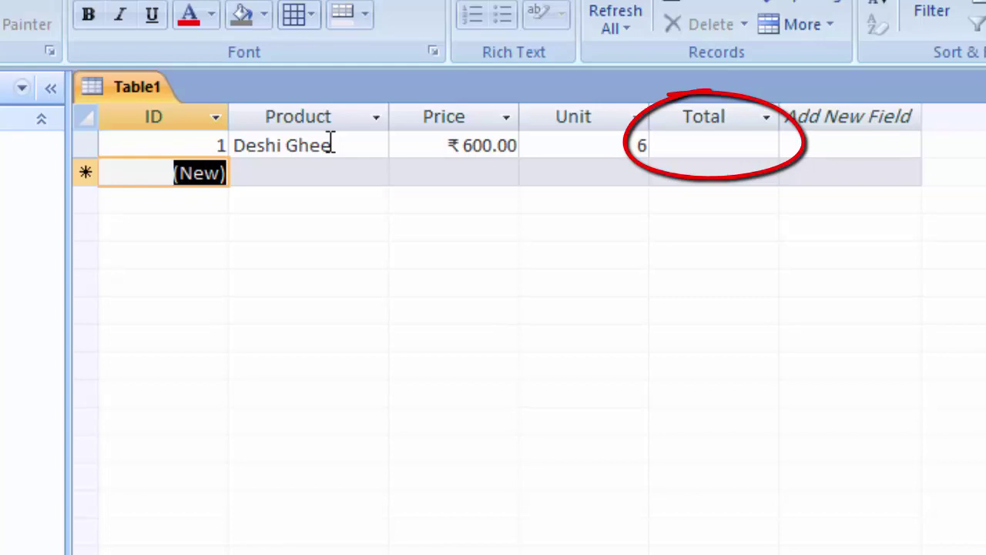
# Enter the second record: Sudha Milk at 55 with 6 units
pyautogui.press('Tab')
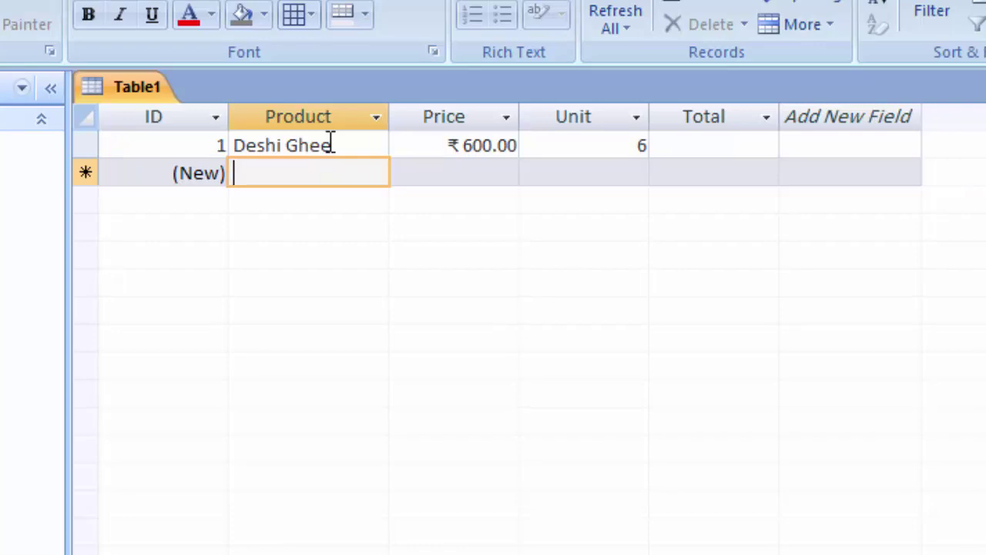
pyautogui.write('Sudh')
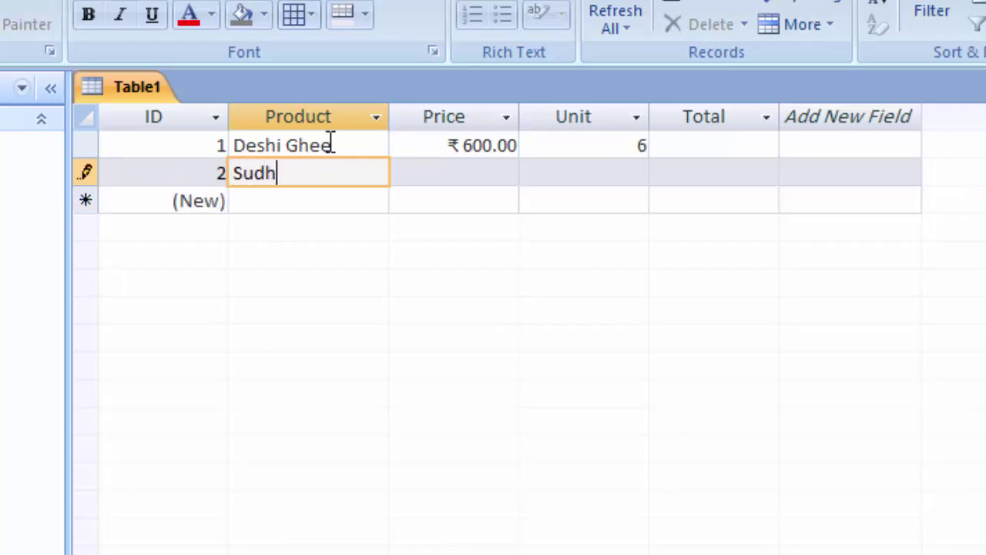
pyautogui.write('a Mil')
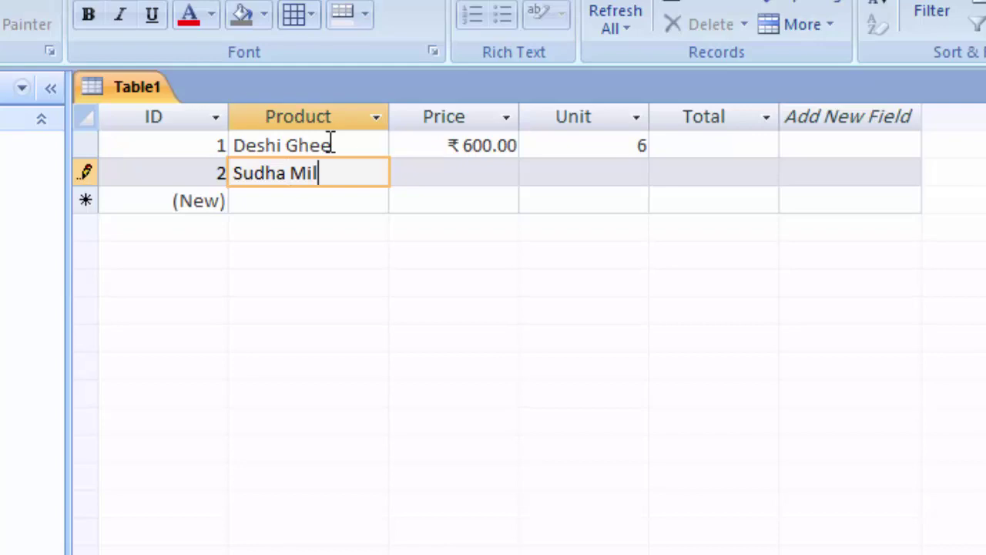
pyautogui.write('k')
pyautogui.press('Tab')
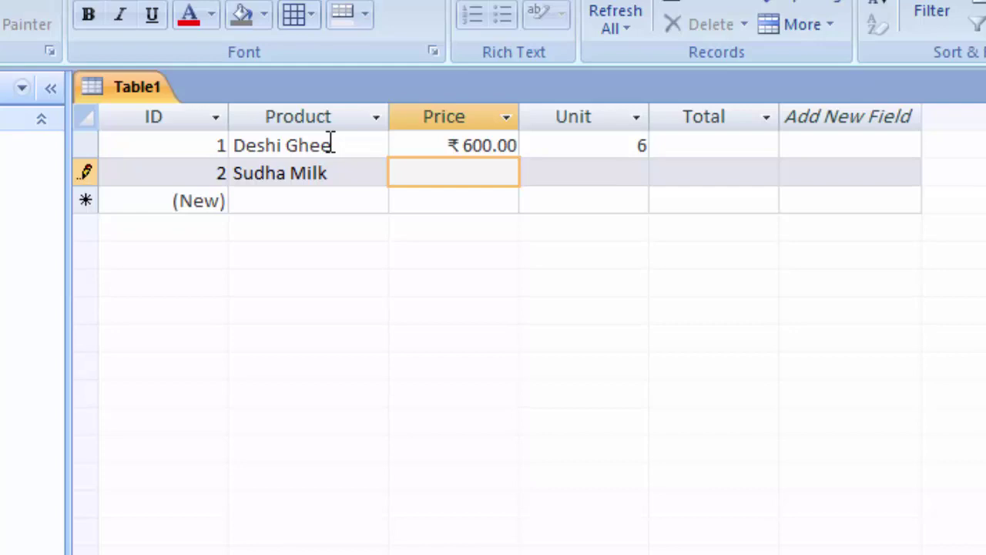
pyautogui.write('55')
pyautogui.press('Tab')
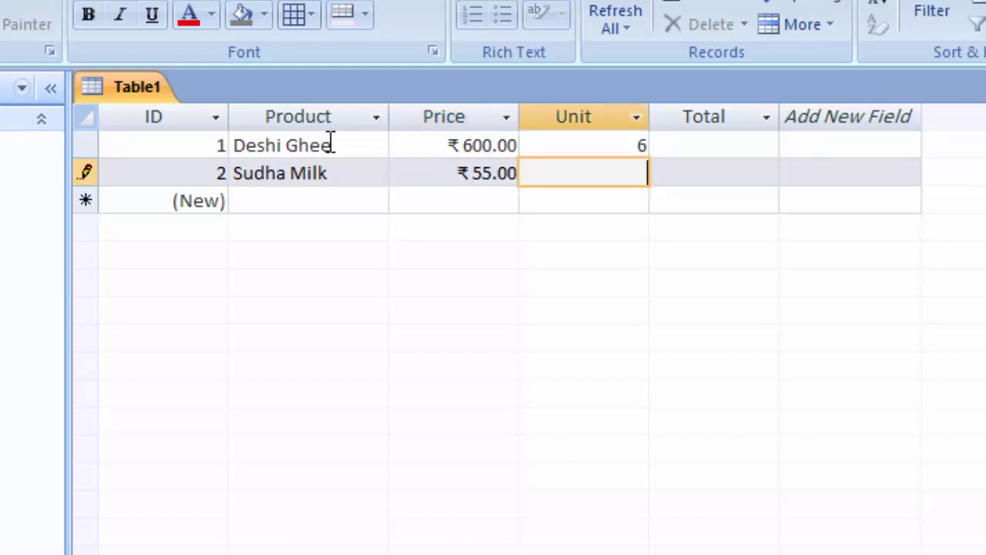
pyautogui.write('6')
pyautogui.press('Tab')
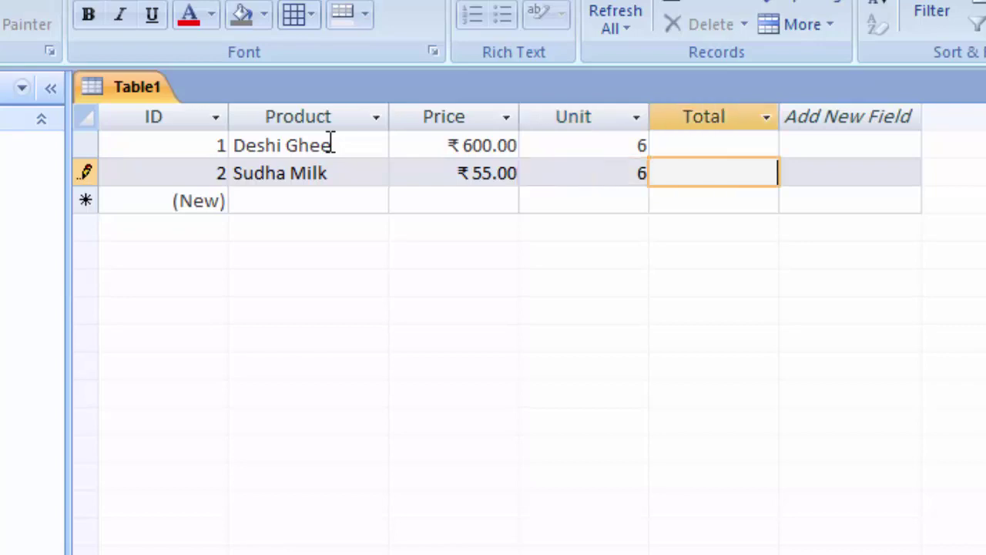
pyautogui.press('Tab')
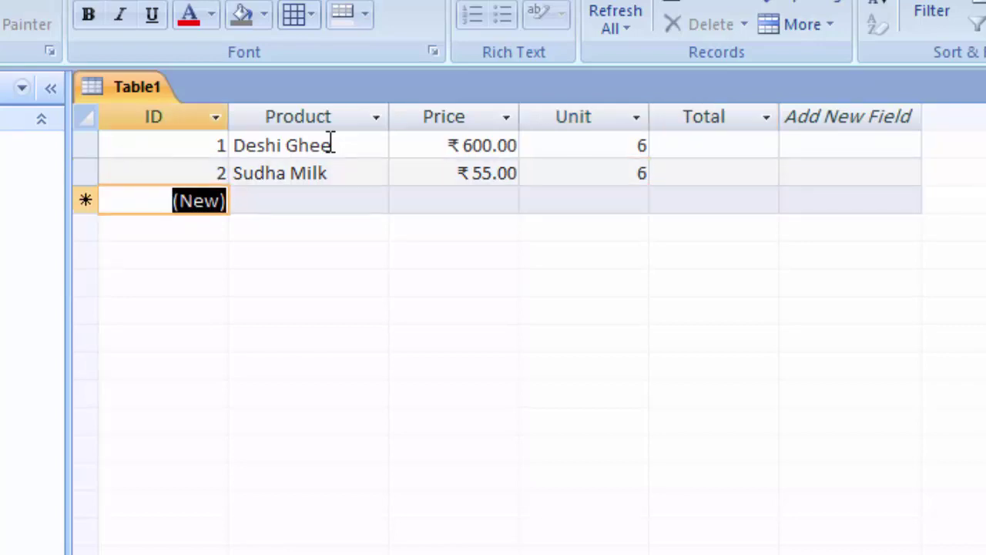
# Save and close Table1
pyautogui.rightClick(145, 79)
pyautogui.click(170, 94)
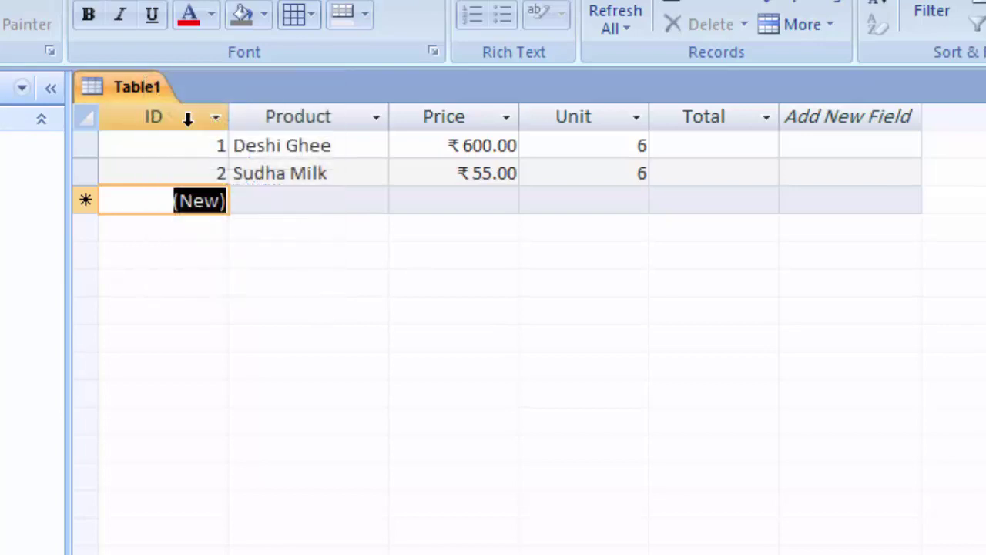
pyautogui.rightClick(146, 86)
pyautogui.click(212, 134)
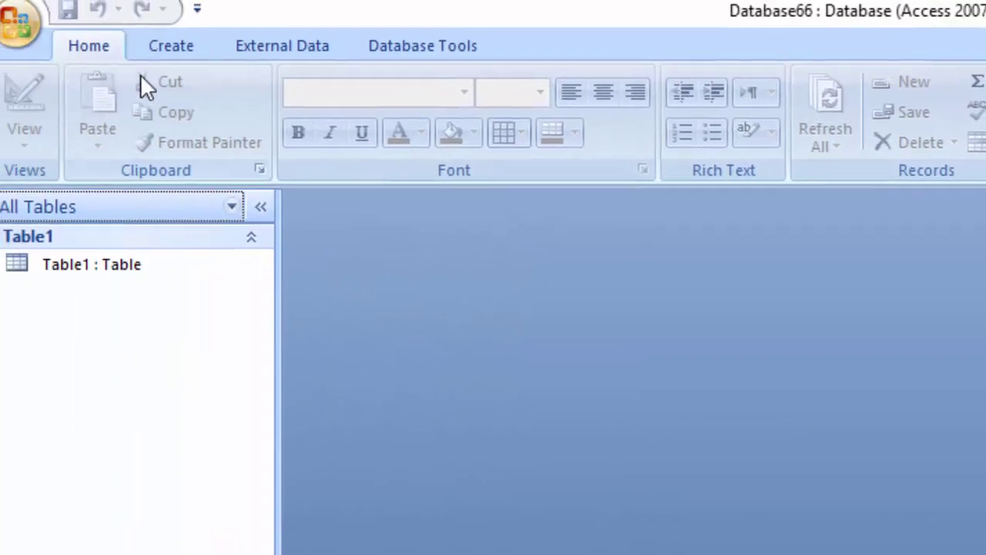
# Create a query design on Table1 with the Product, Price, Unit and Total fields
pyautogui.click(186, 54)
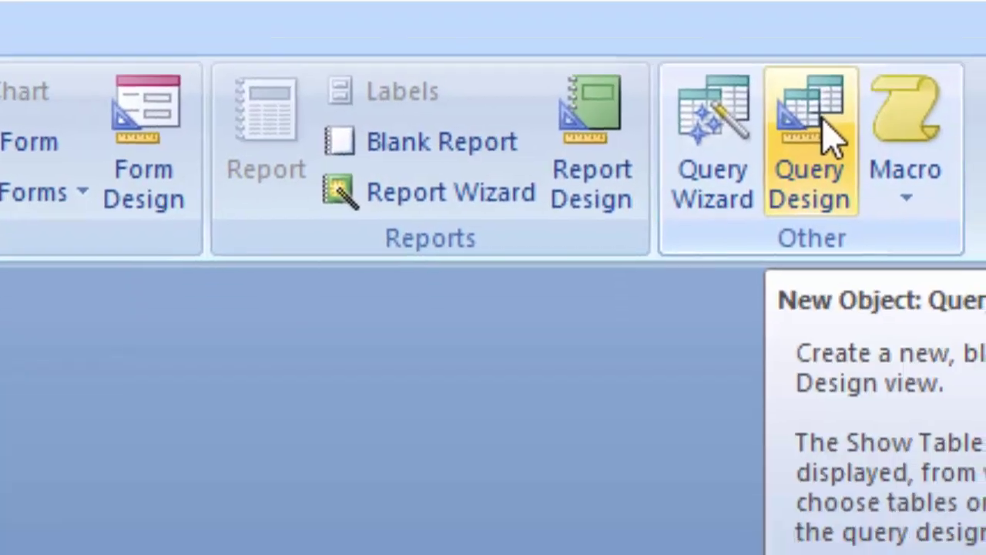
pyautogui.click(836, 184)
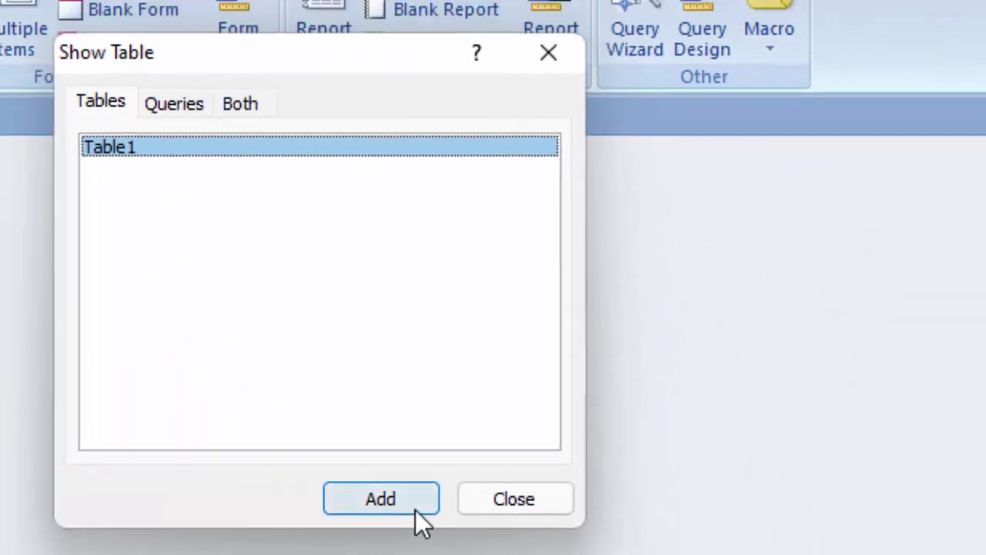
pyautogui.click(415, 510)
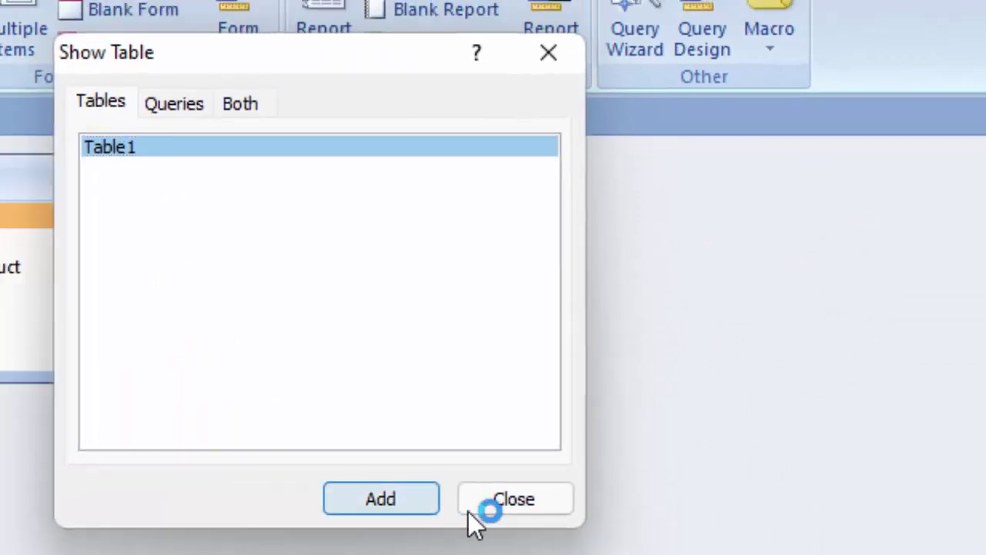
pyautogui.click(508, 501)
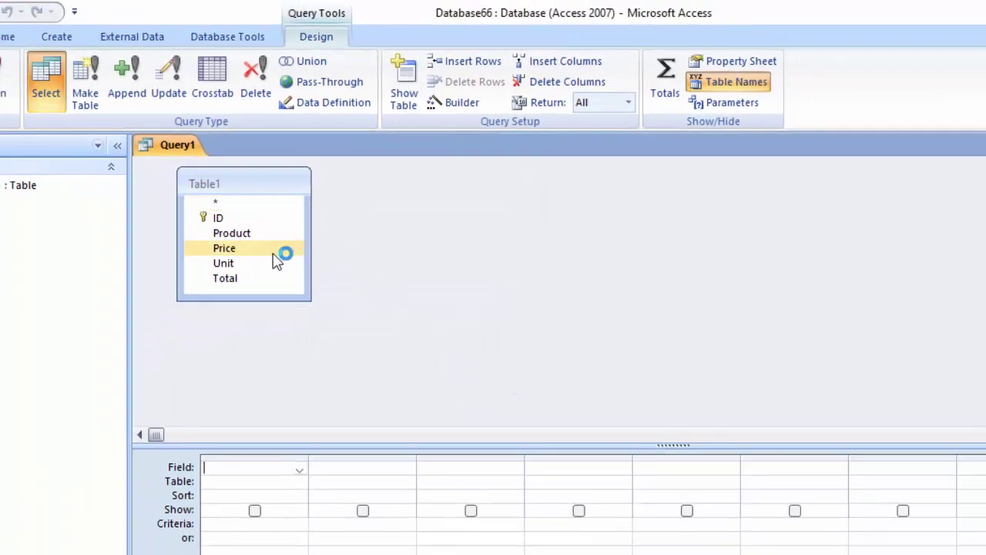
pyautogui.click(262, 231)
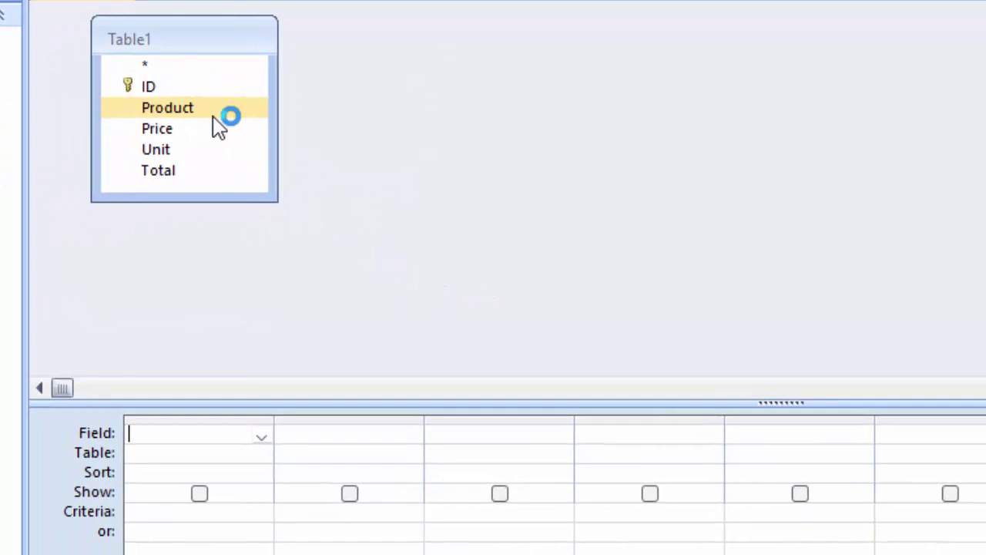
pyautogui.doubleClick(215, 116)
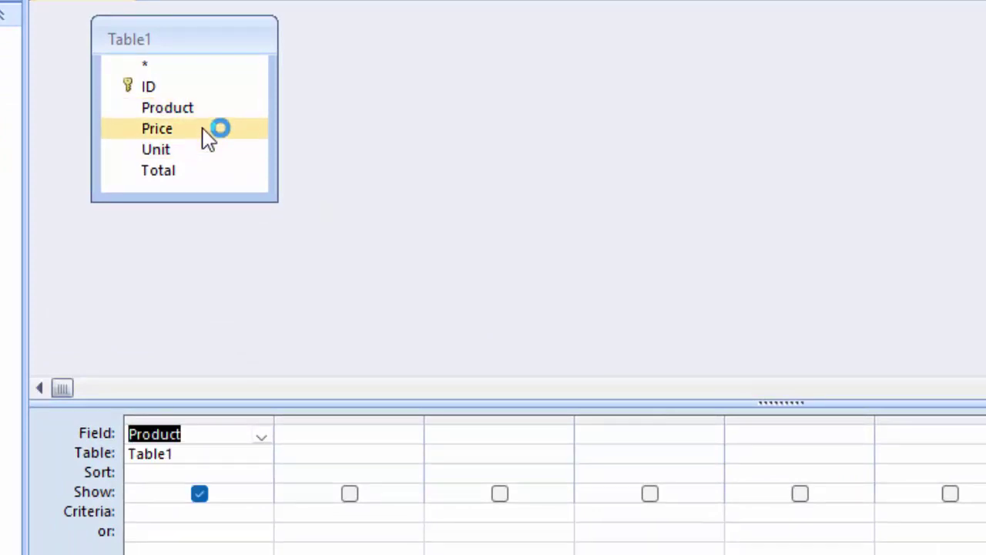
pyautogui.doubleClick(208, 137)
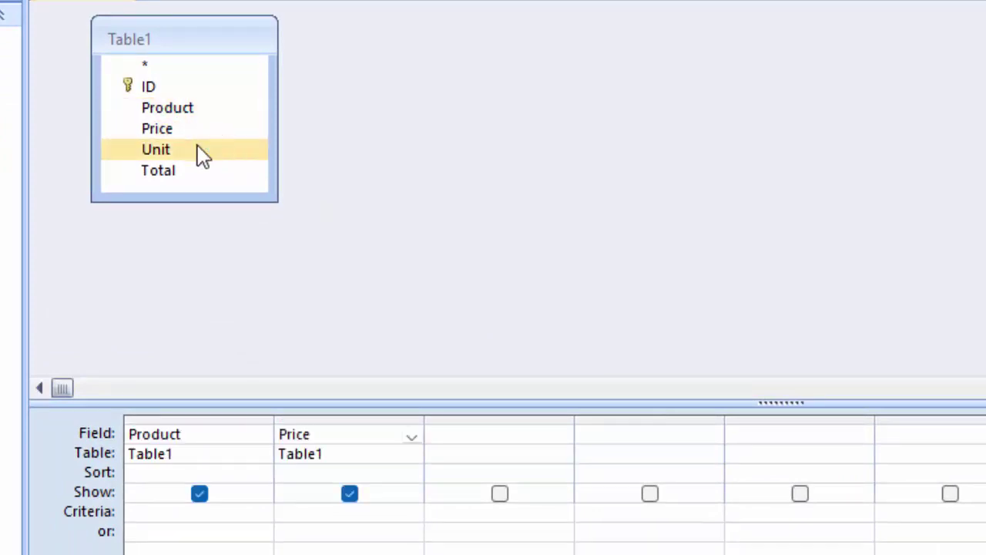
pyautogui.doubleClick(197, 148)
pyautogui.doubleClick(199, 175)
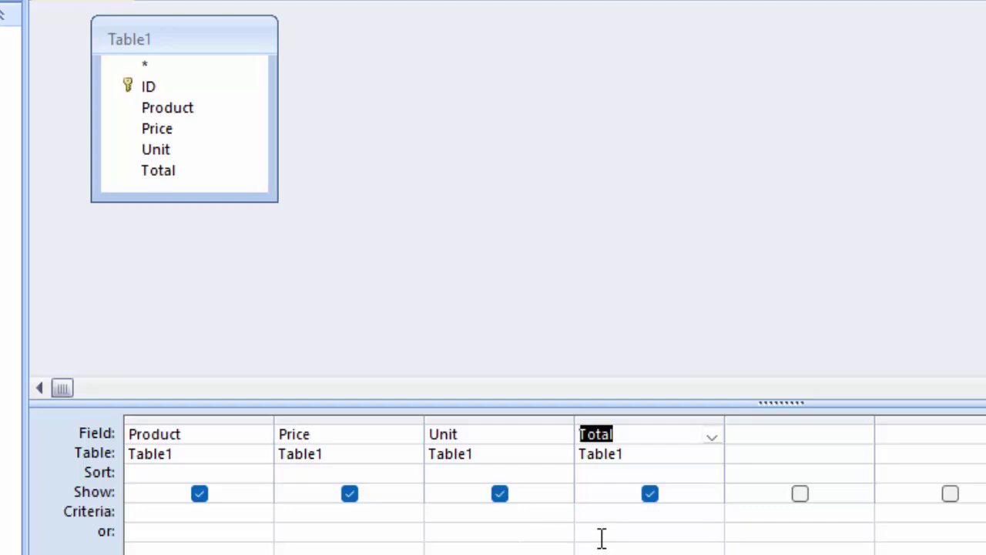
# Replace the fourth column's field with the expression Total:[Price]*[Unit] using the Zoom box
pyautogui.click(648, 434)
pyautogui.rightClick(649, 433)
pyautogui.hotkey('shift', 'F2')
pyautogui.write(':')
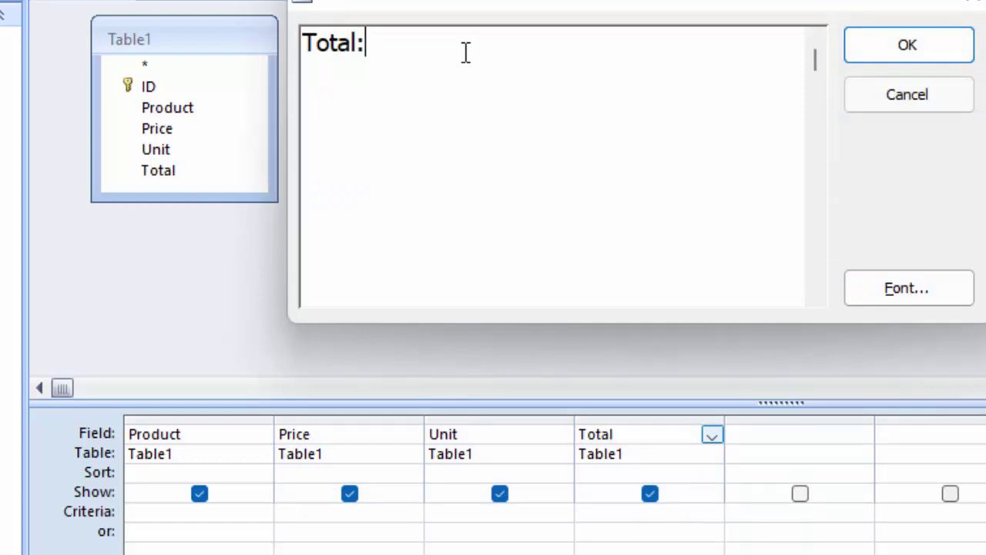
pyautogui.write('[')
pyautogui.write('Pri')
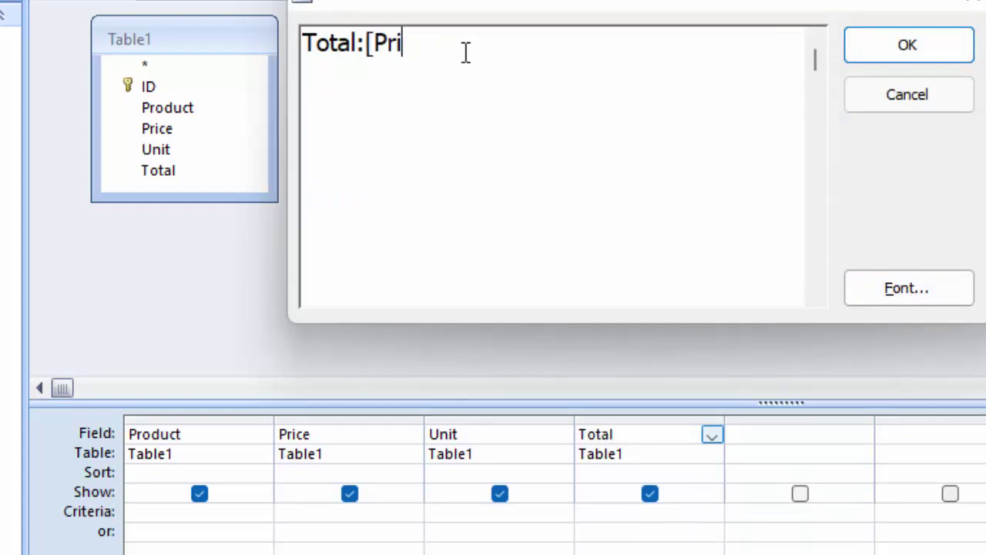
pyautogui.write('ce]*')
pyautogui.write('[U')
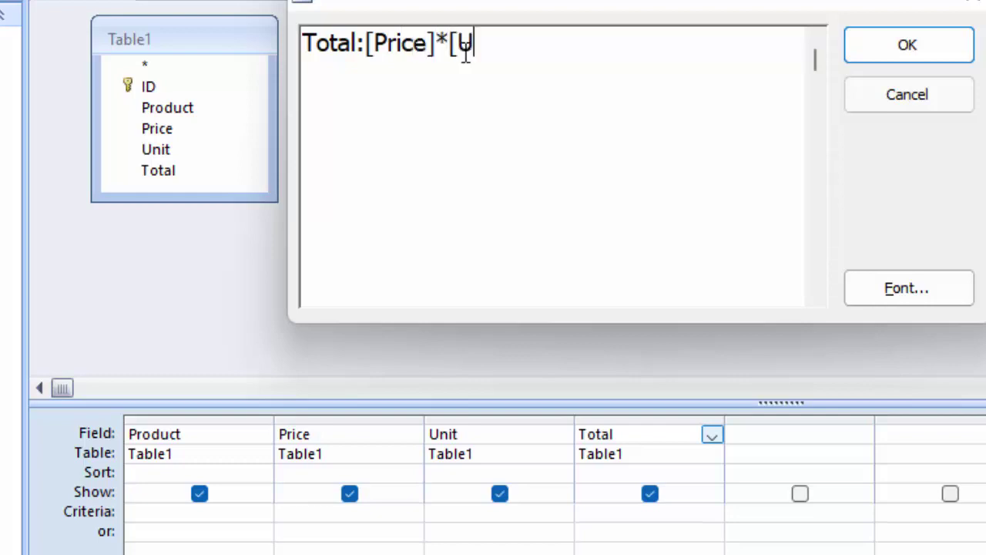
pyautogui.write('nit]')
pyautogui.click(951, 59)
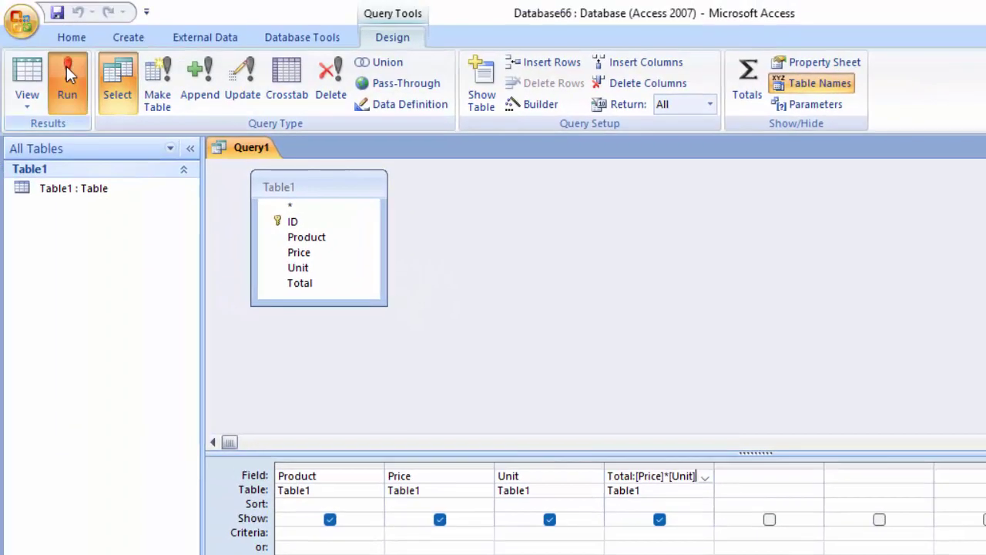
# Run the query, showing totals 3600 and 330, and save it as ProductQ
pyautogui.click(66, 67)
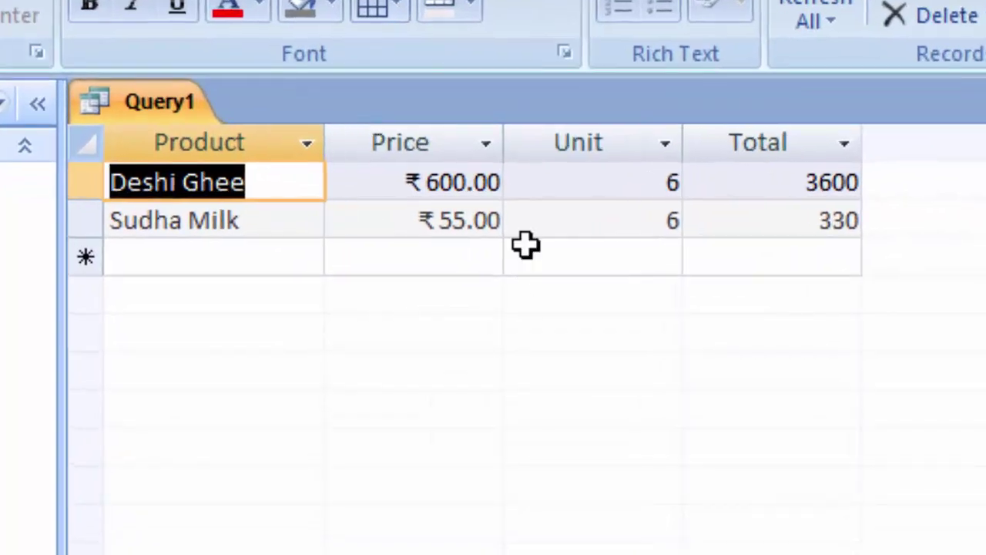
pyautogui.rightClick(131, 115)
pyautogui.click(188, 127)
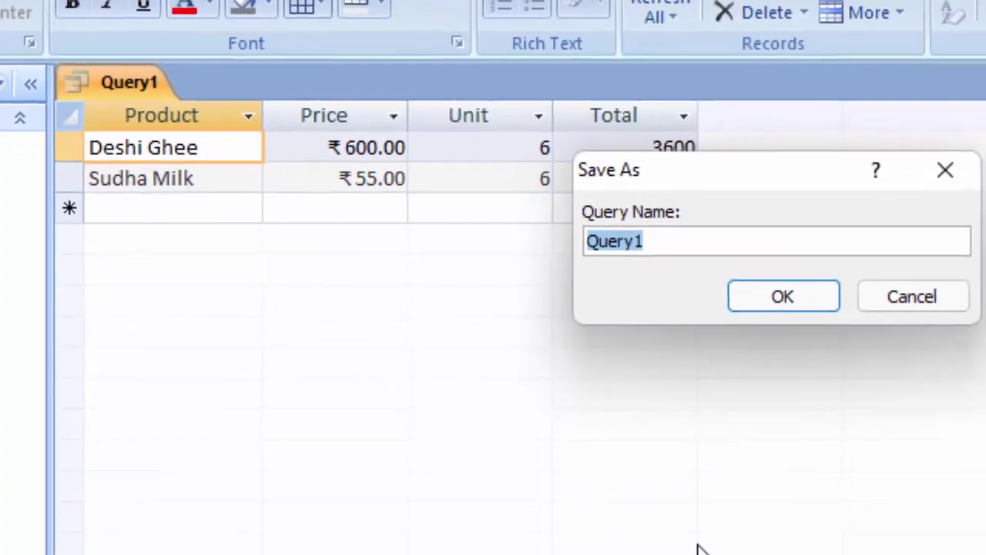
pyautogui.press('BackSpace')
pyautogui.write('Product')
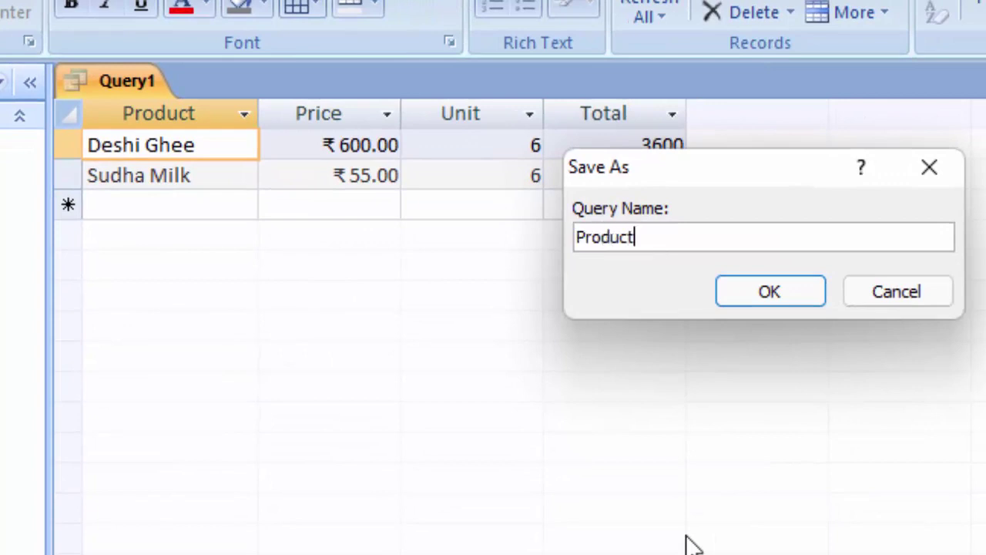
pyautogui.write('Q')
pyautogui.press('Return')
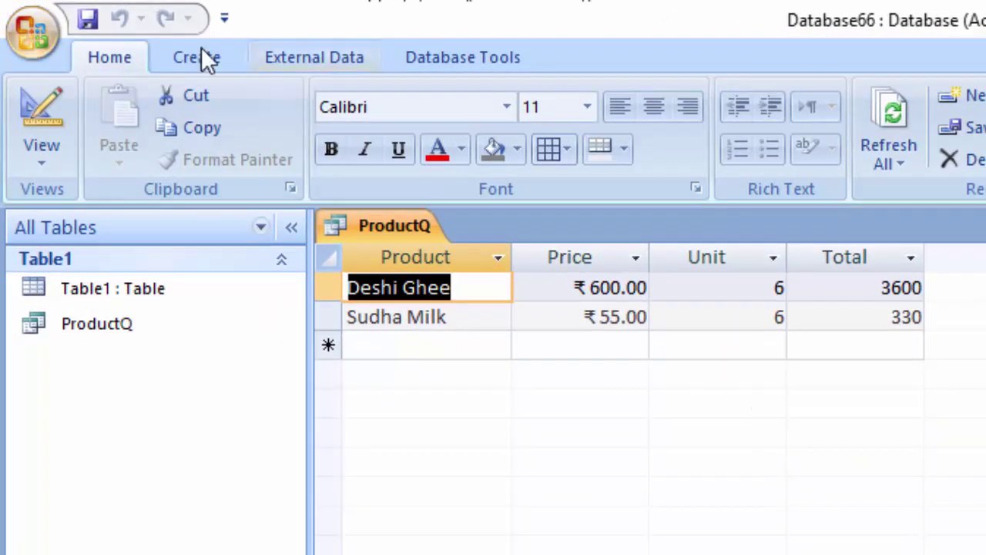
# Create a new blank form, Form1, from the Create tab
pyautogui.click(201, 51)
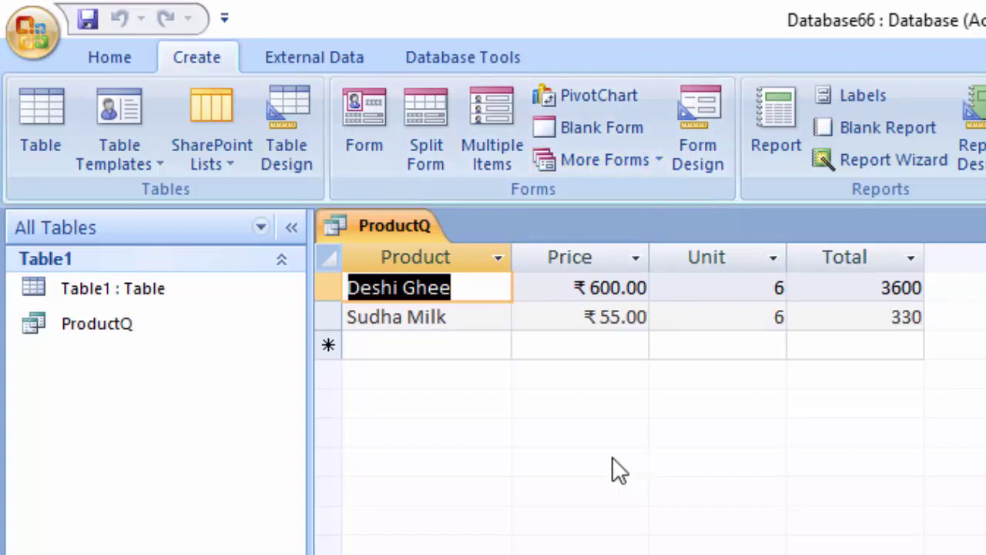
pyautogui.click(475, 317)
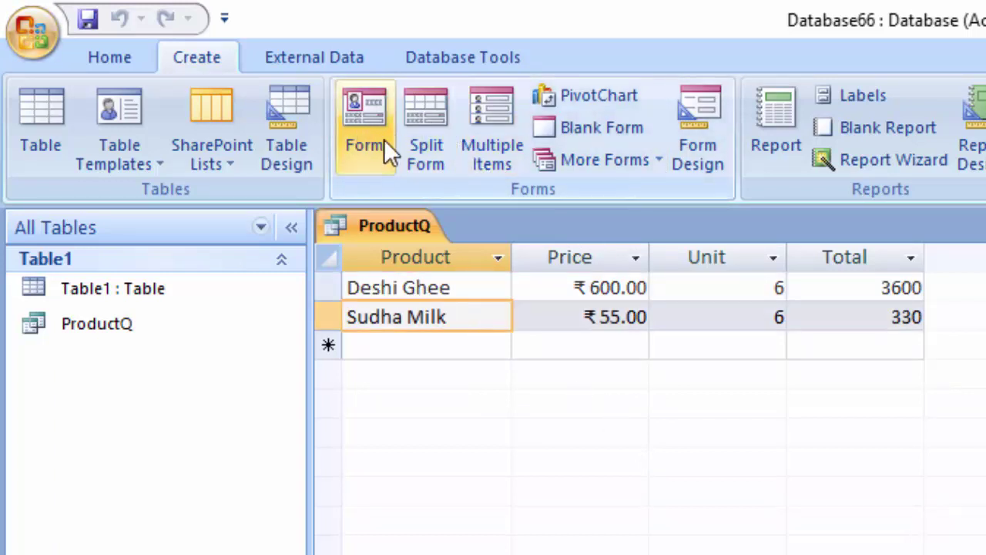
pyautogui.click(608, 127)
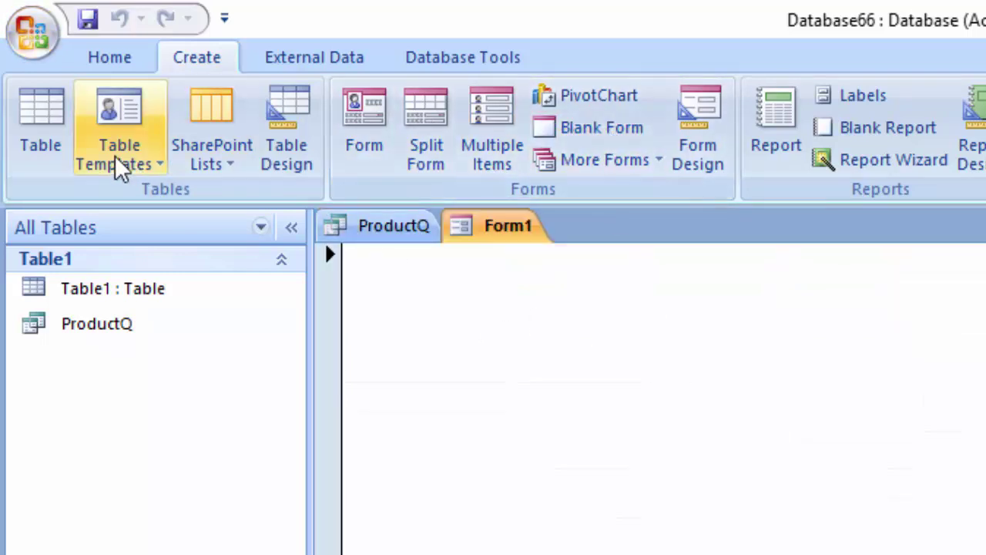
pyautogui.click(112, 58)
# Switch Form1 to Design view and add Product, Price, Unit and Total from Table1
pyautogui.click(38, 155)
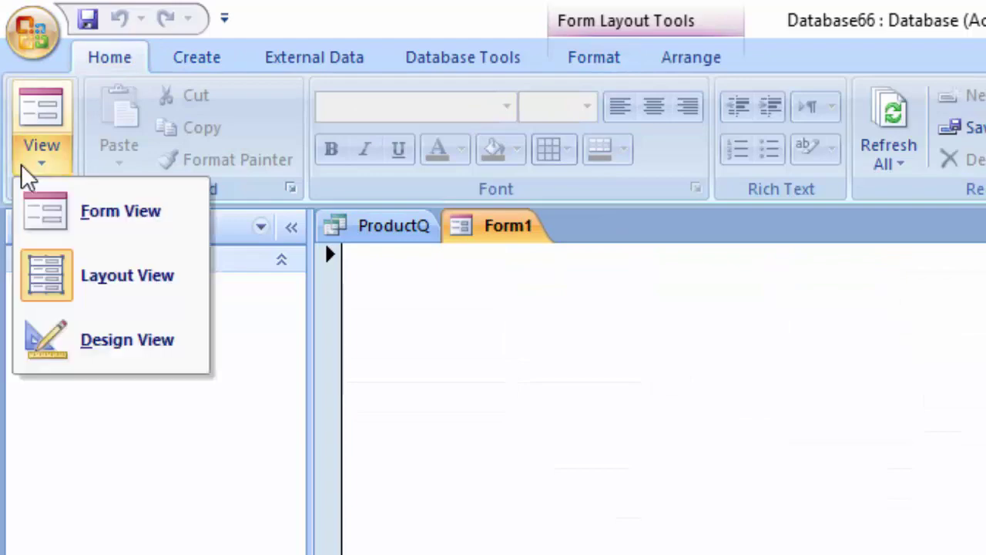
pyautogui.click(69, 304)
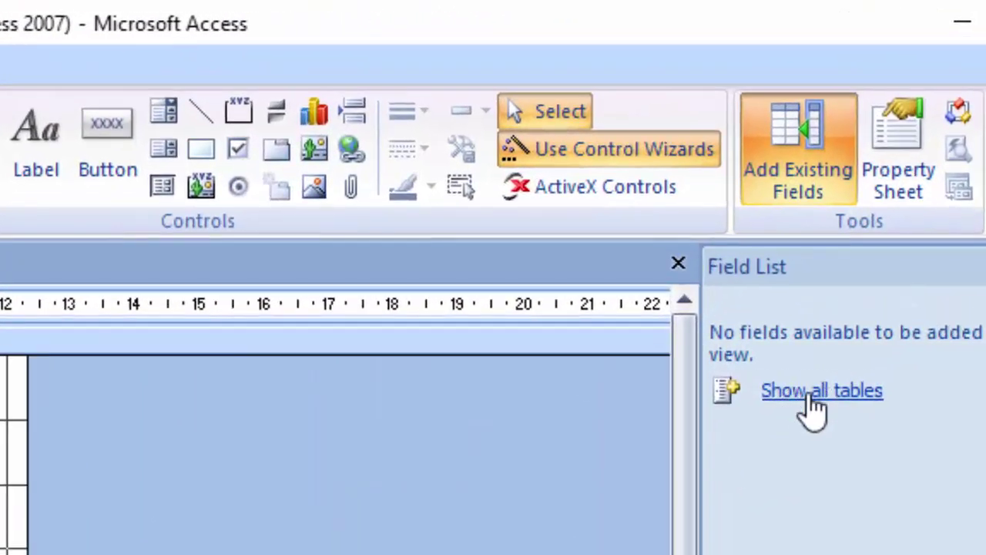
pyautogui.click(810, 399)
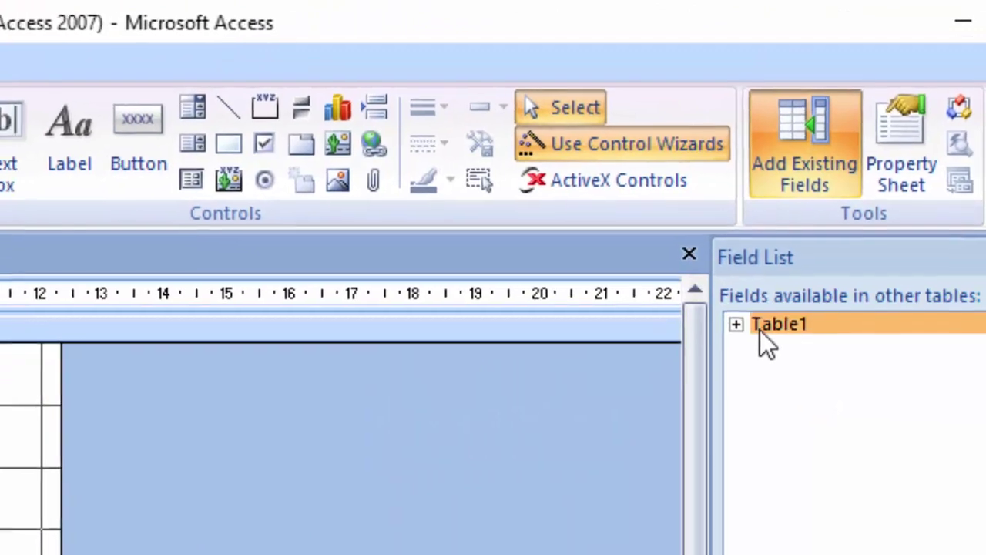
pyautogui.click(782, 302)
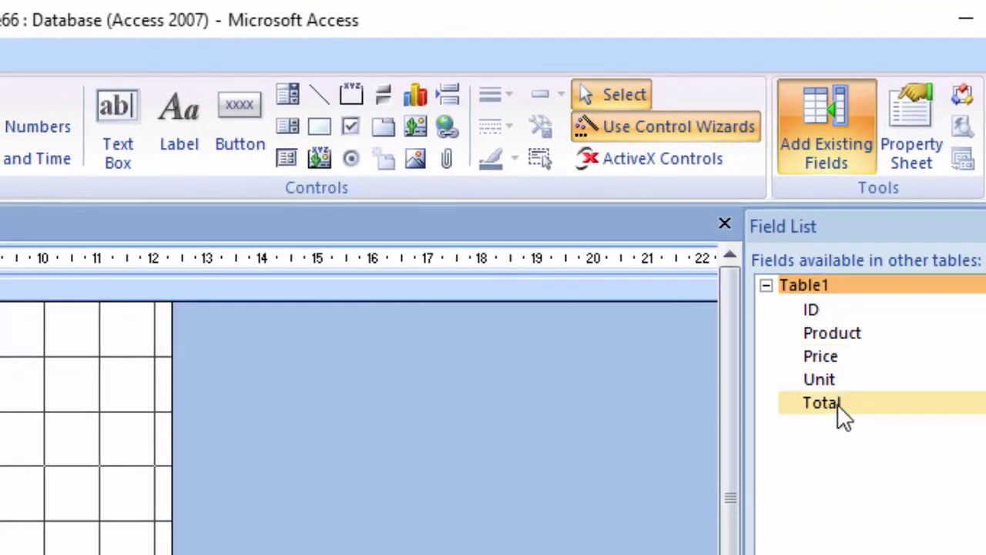
pyautogui.click(848, 379)
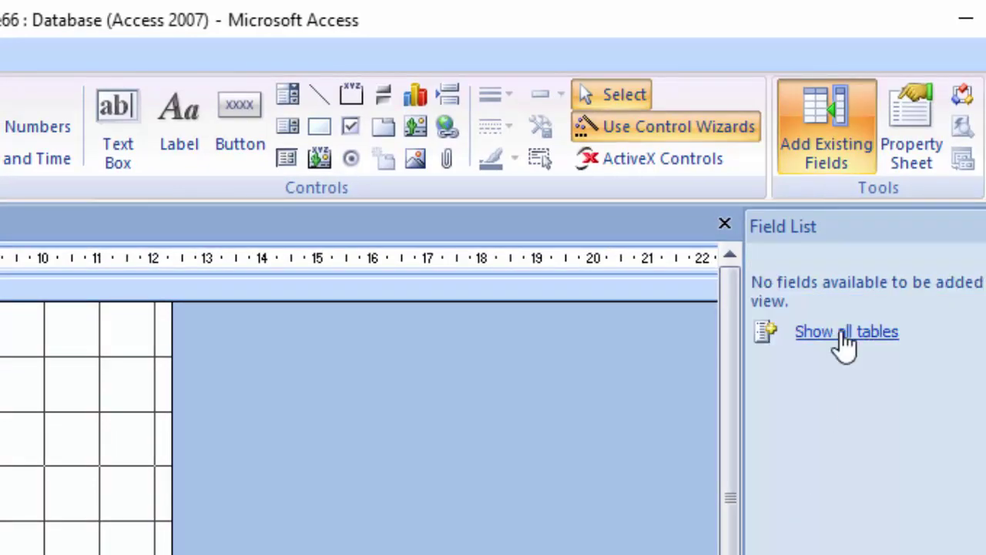
pyautogui.click(844, 333)
pyautogui.click(810, 284)
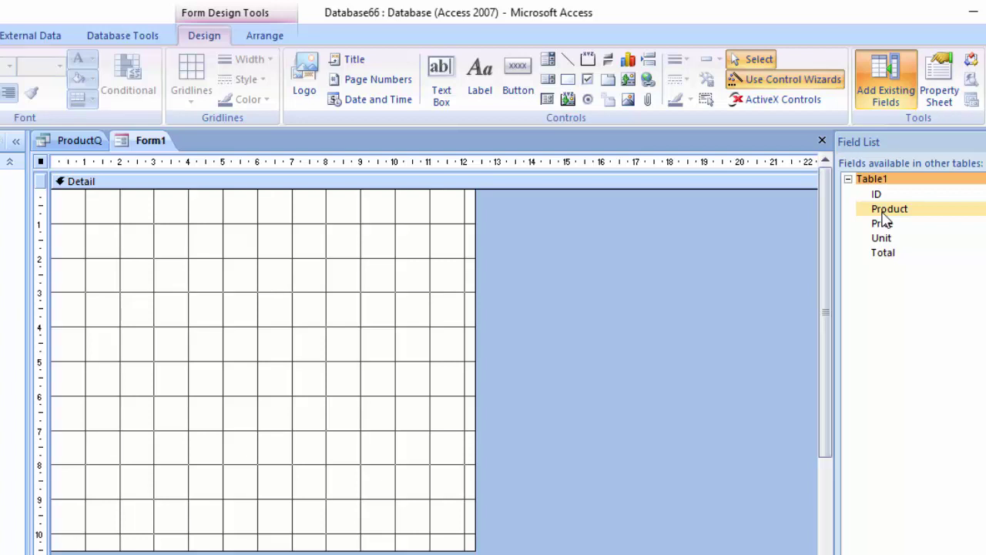
pyautogui.doubleClick(883, 214)
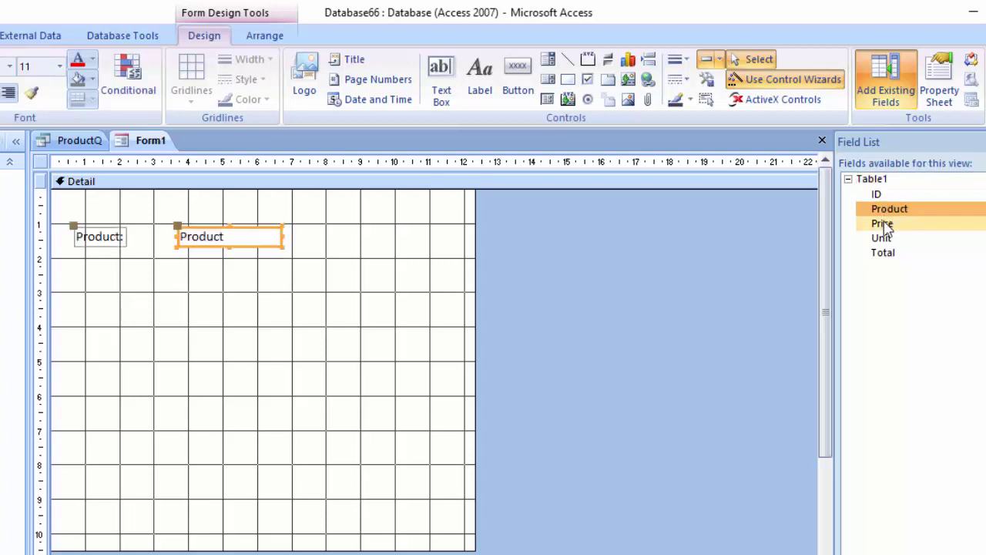
pyautogui.doubleClick(883, 224)
pyautogui.doubleClick(882, 238)
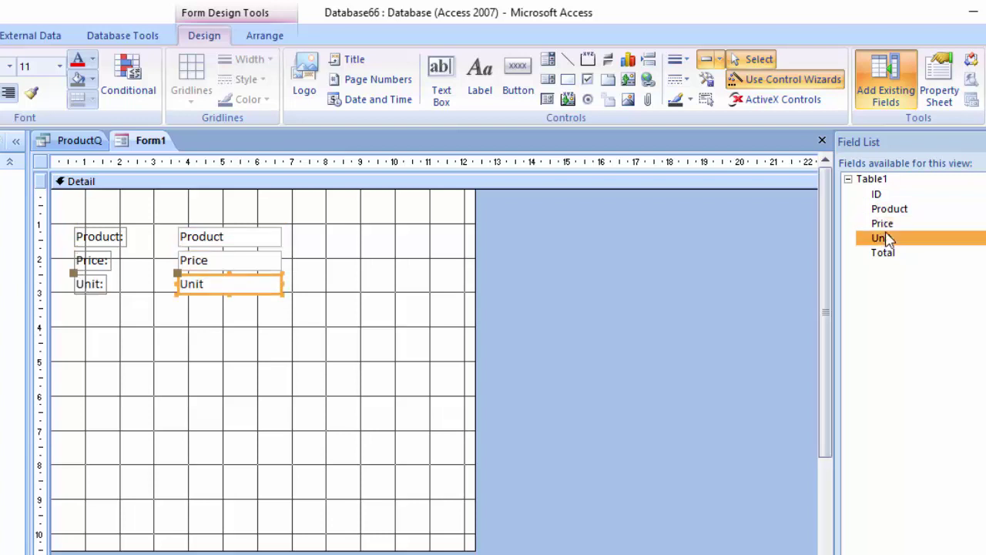
pyautogui.doubleClick(886, 254)
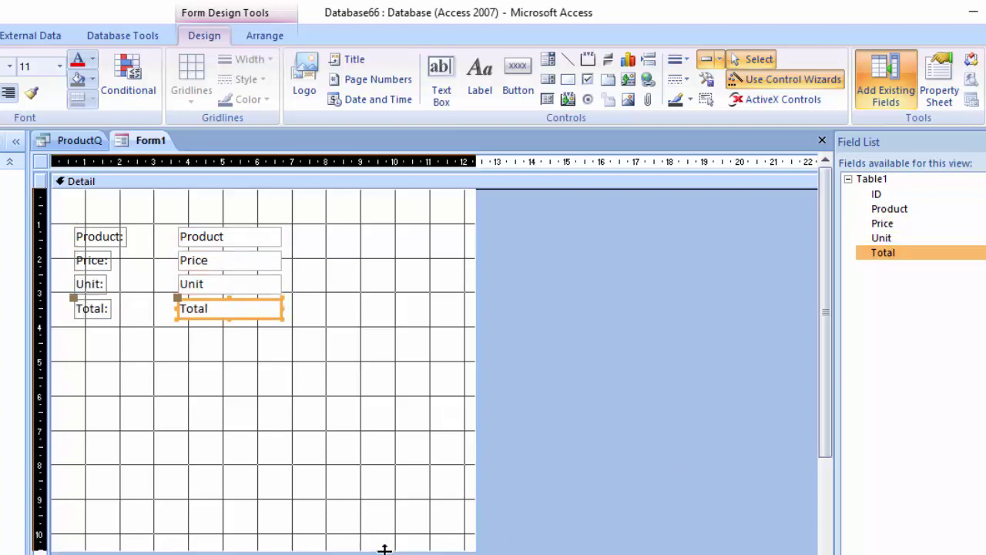
# Shrink the form's design area, set the line colour to black, and select all controls
pyautogui.moveTo(383, 548); pyautogui.dragTo(374, 413)
pyautogui.moveTo(476, 320); pyautogui.dragTo(351, 324)
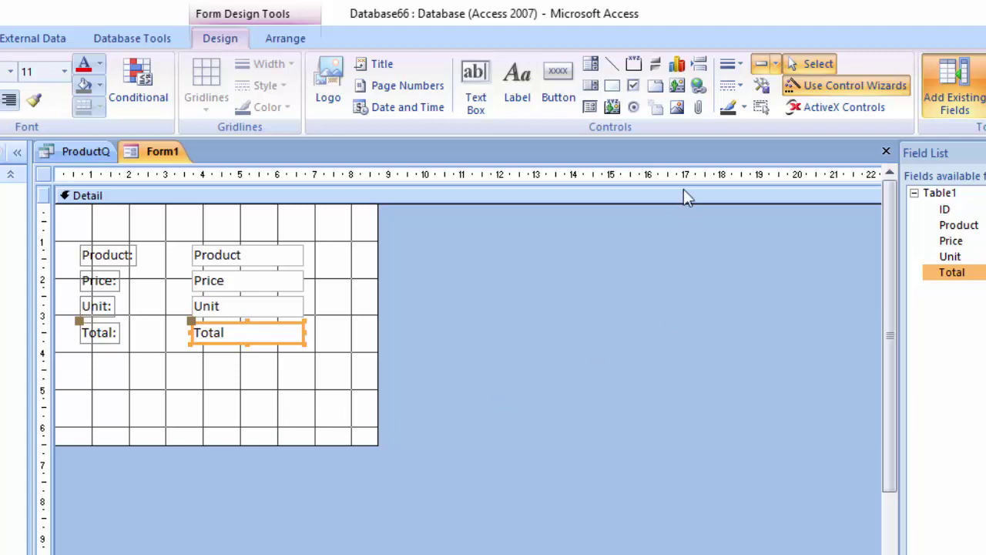
pyautogui.click(744, 108)
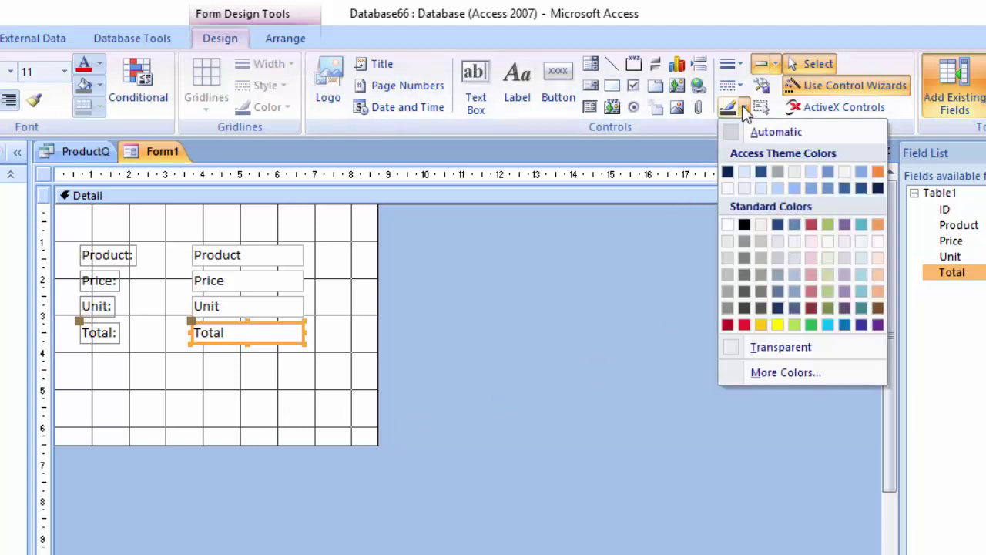
pyautogui.click(744, 225)
pyautogui.click(283, 350)
pyautogui.moveTo(306, 363); pyautogui.dragTo(61, 232)
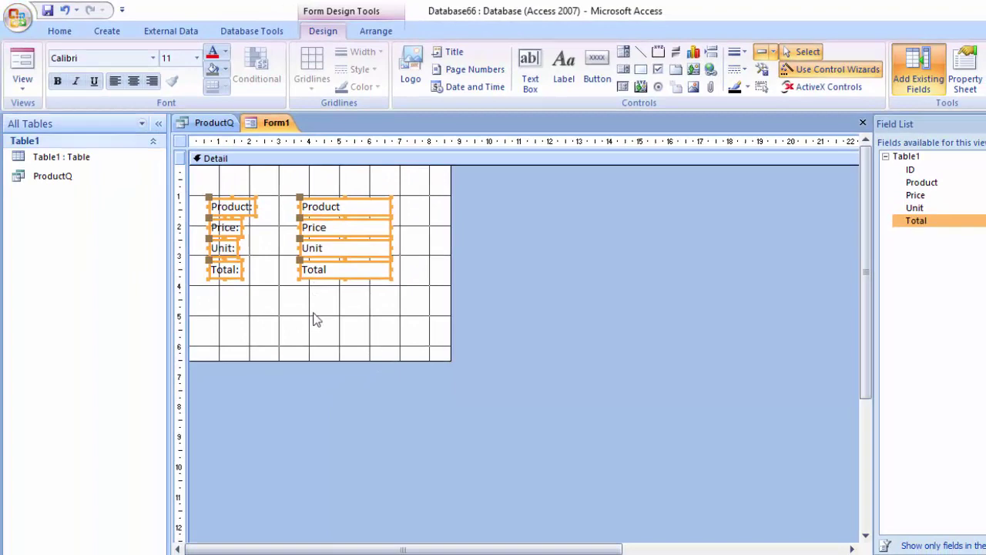
# Check Form1's records in Form View, then close it without saving the design changes
pyautogui.click(22, 61)
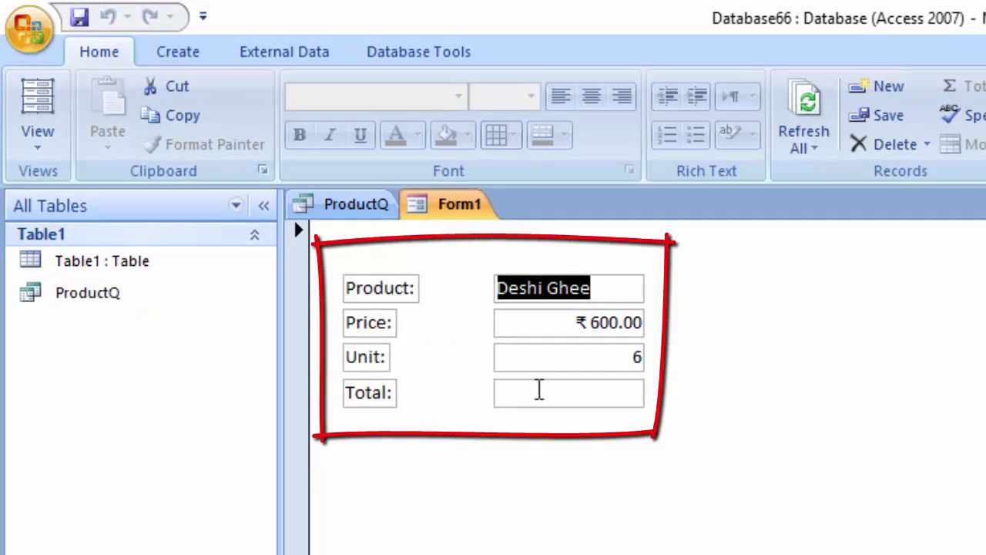
pyautogui.click(540, 391)
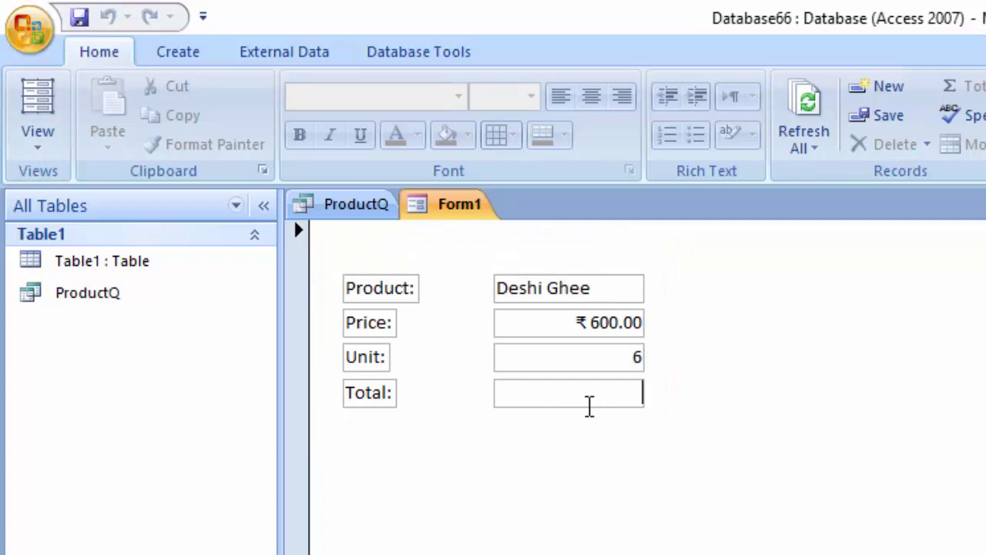
pyautogui.rightClick(459, 209)
pyautogui.click(490, 244)
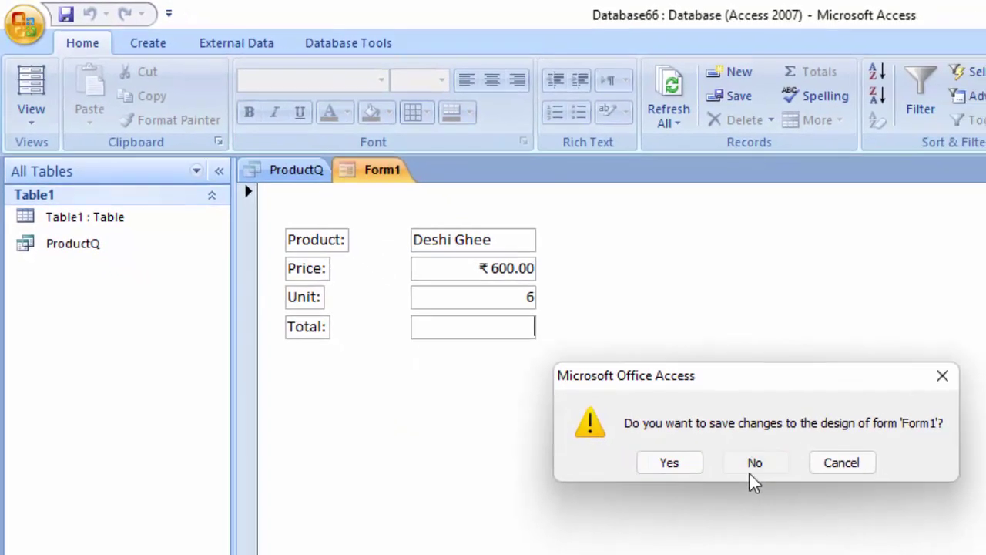
pyautogui.click(824, 508)
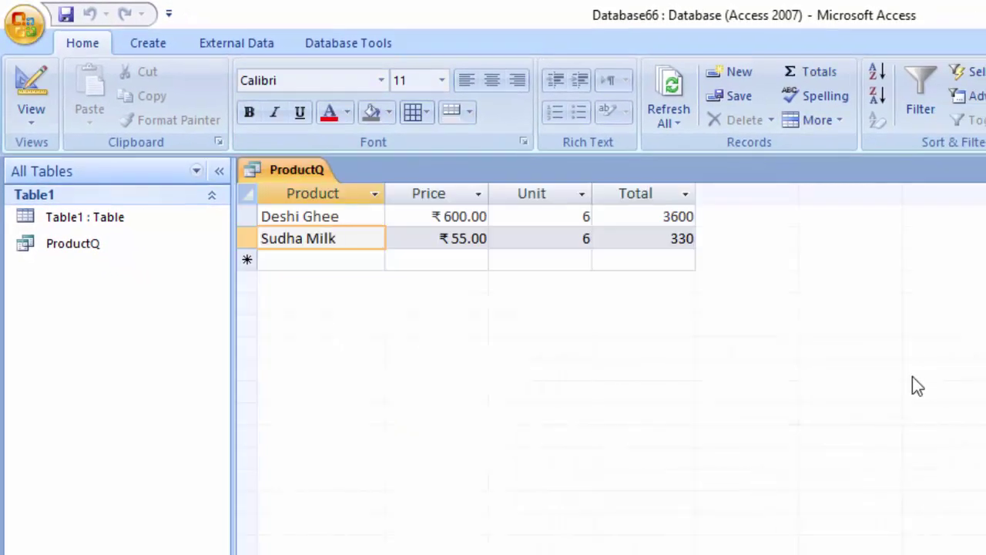
# Start the Form Wizard and add the Product, Price, Unit and Total fields
pyautogui.click(143, 49)
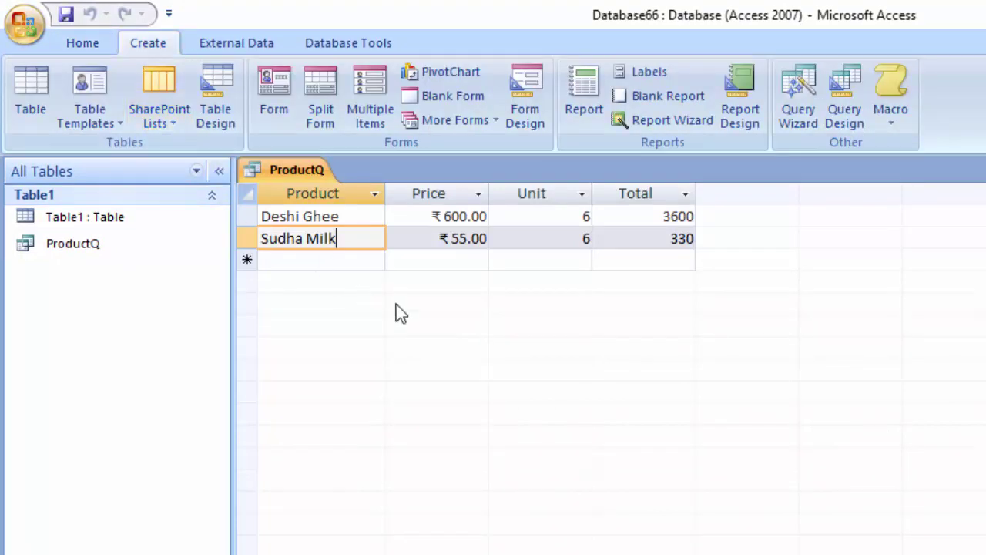
pyautogui.click(473, 123)
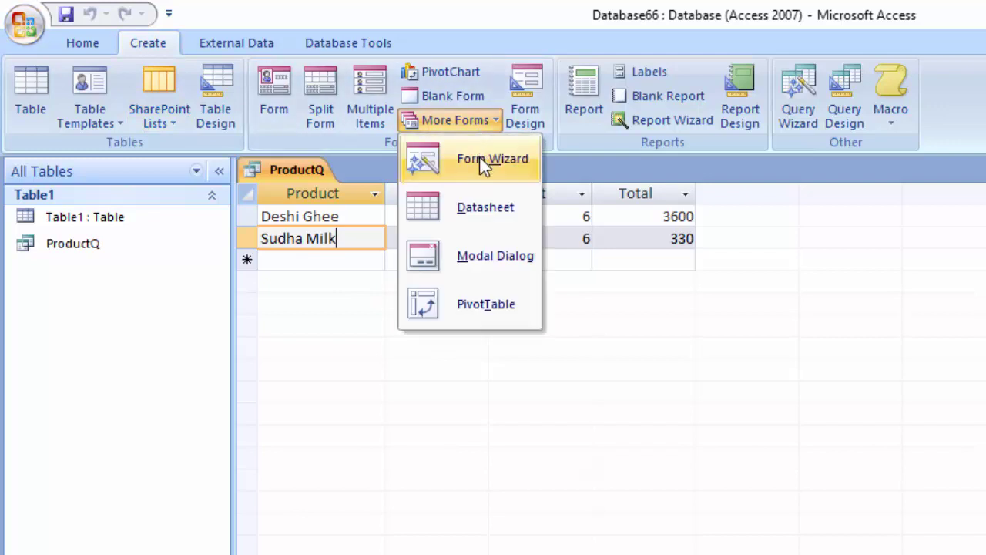
pyautogui.click(456, 166)
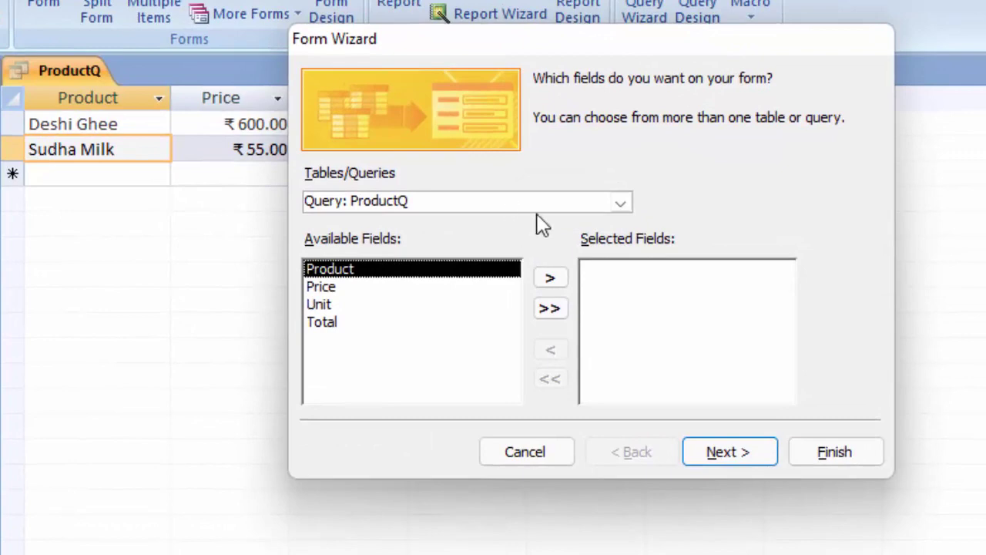
pyautogui.click(550, 278)
pyautogui.click(550, 277)
pyautogui.click(551, 277)
pyautogui.click(550, 278)
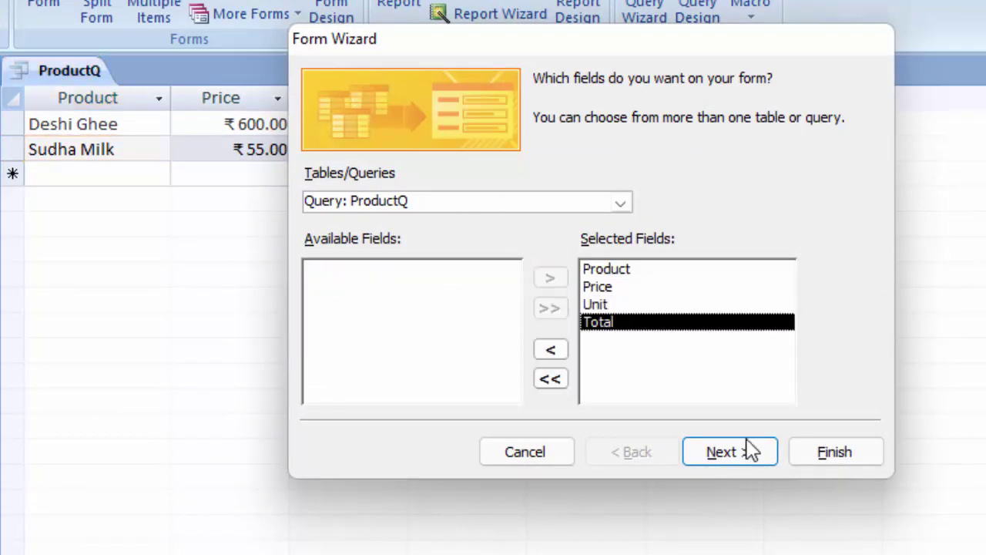
pyautogui.click(736, 453)
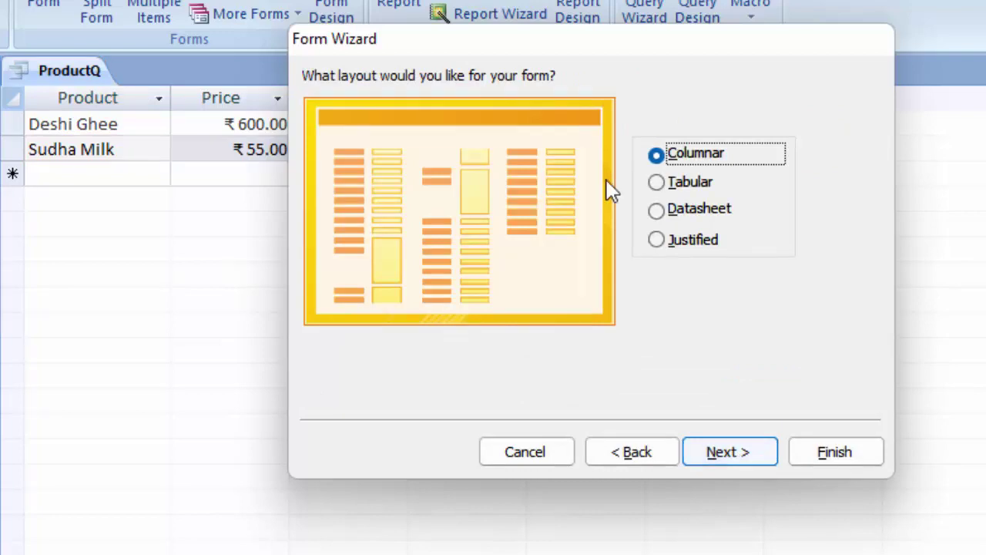
# Choose the Datasheet layout, keep the Office style, and finish into the form's Design view
pyautogui.click(682, 206)
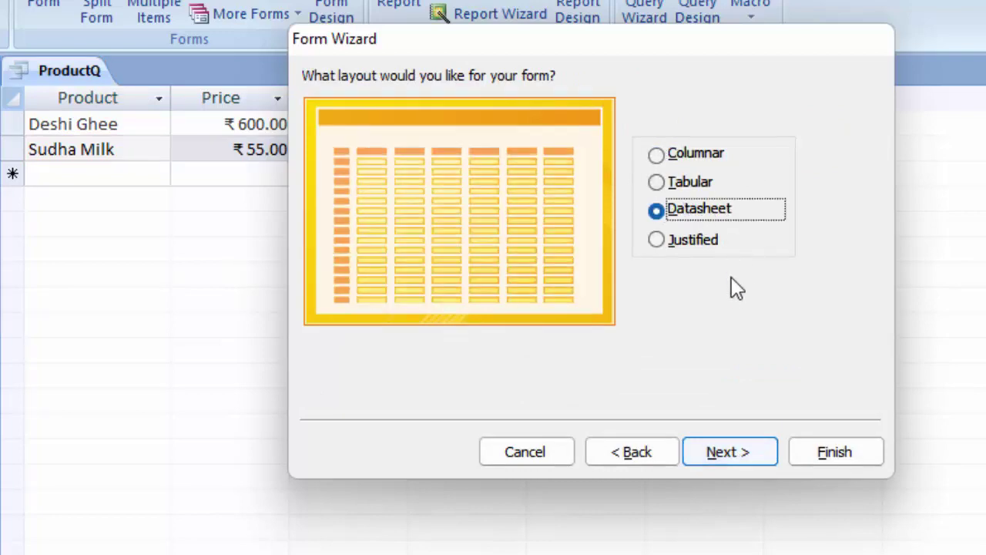
pyautogui.click(676, 157)
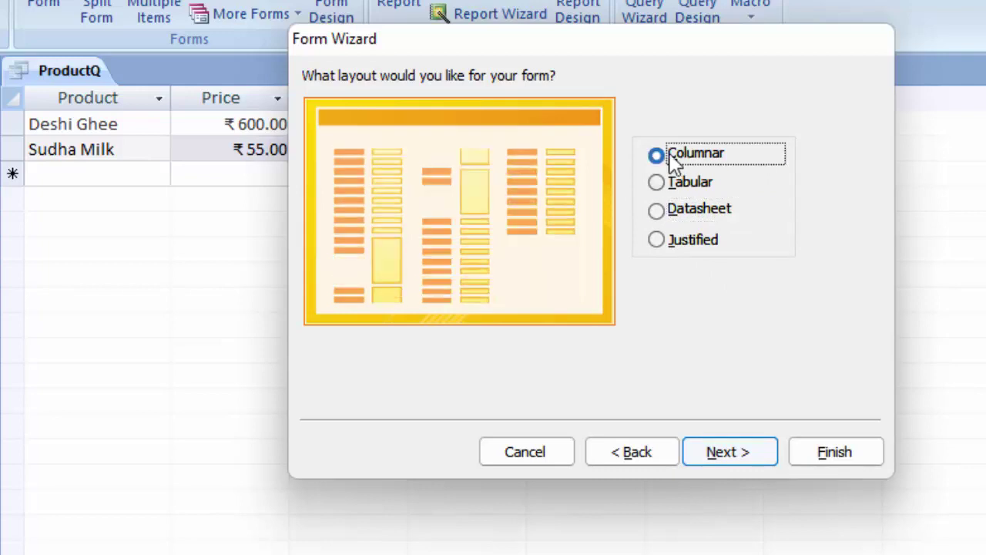
pyautogui.click(692, 186)
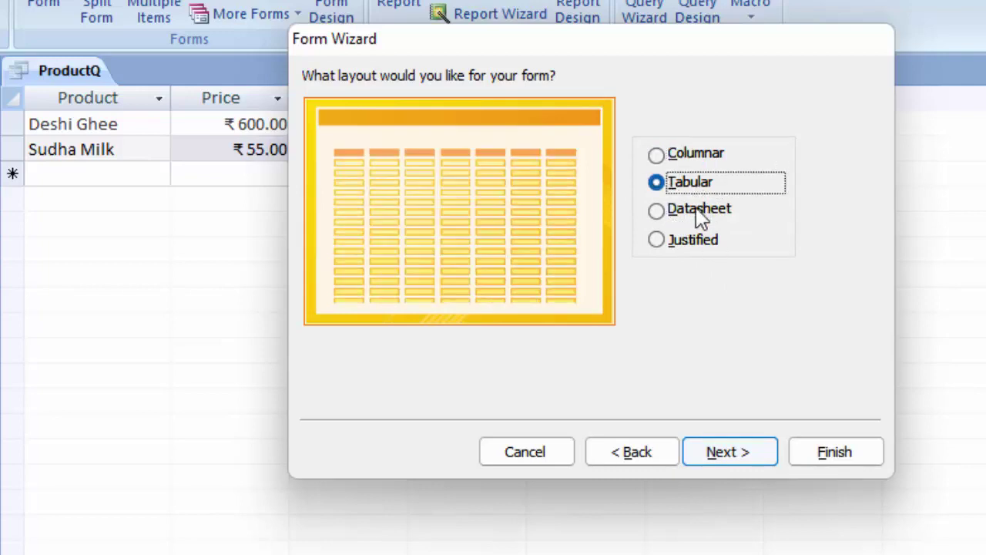
pyautogui.click(700, 213)
pyautogui.click(738, 459)
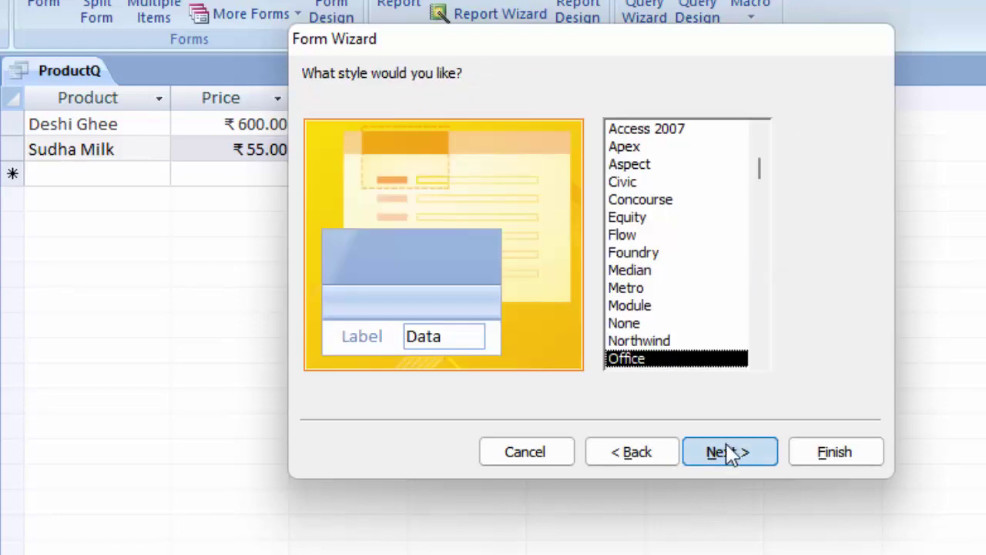
pyautogui.click(737, 457)
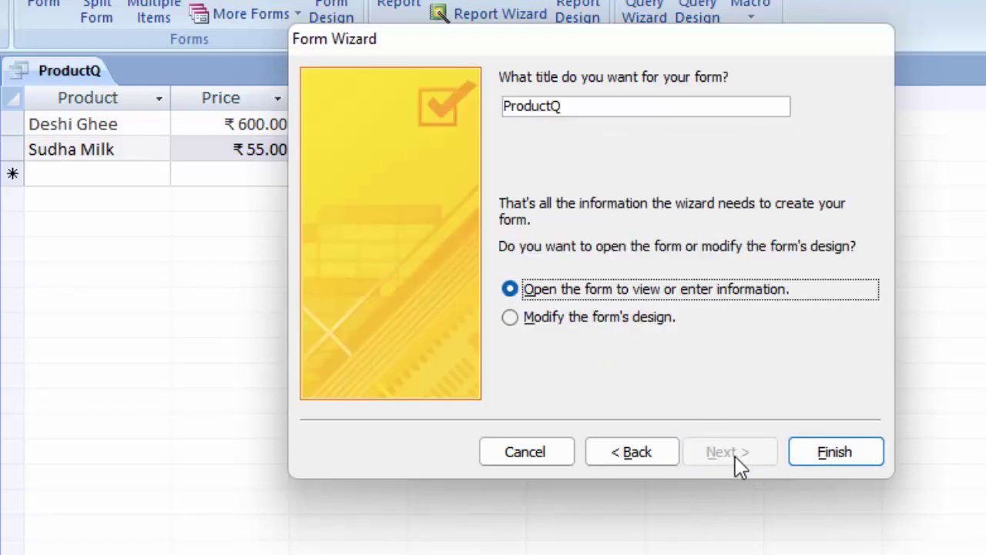
pyautogui.click(651, 325)
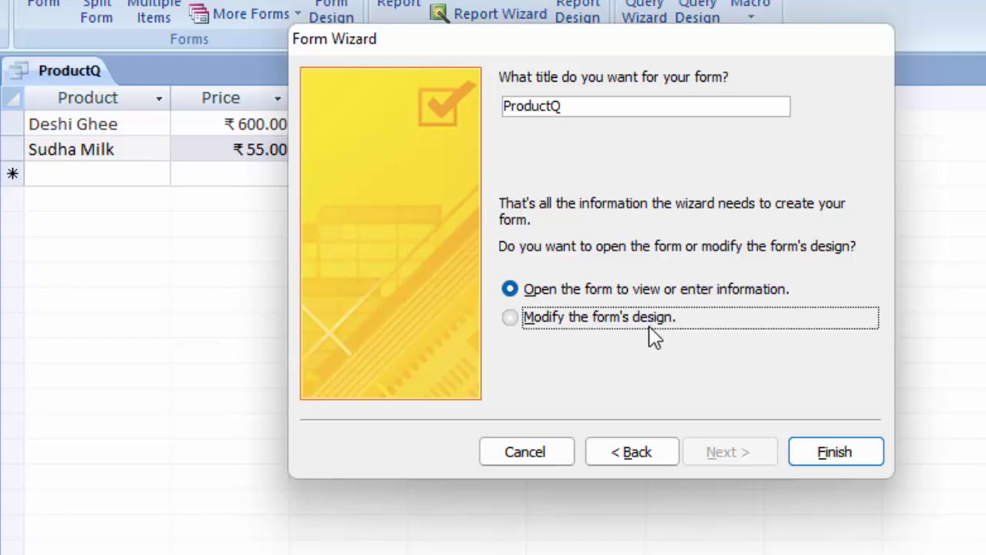
pyautogui.click(857, 464)
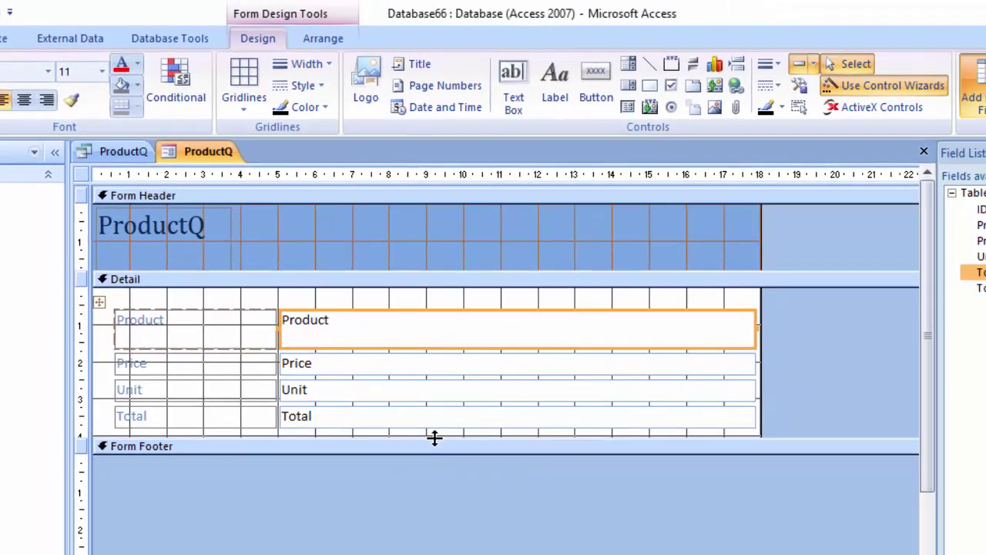
# Make the Detail section taller and narrow the field labels and text boxes
pyautogui.moveTo(447, 461); pyautogui.dragTo(447, 531)
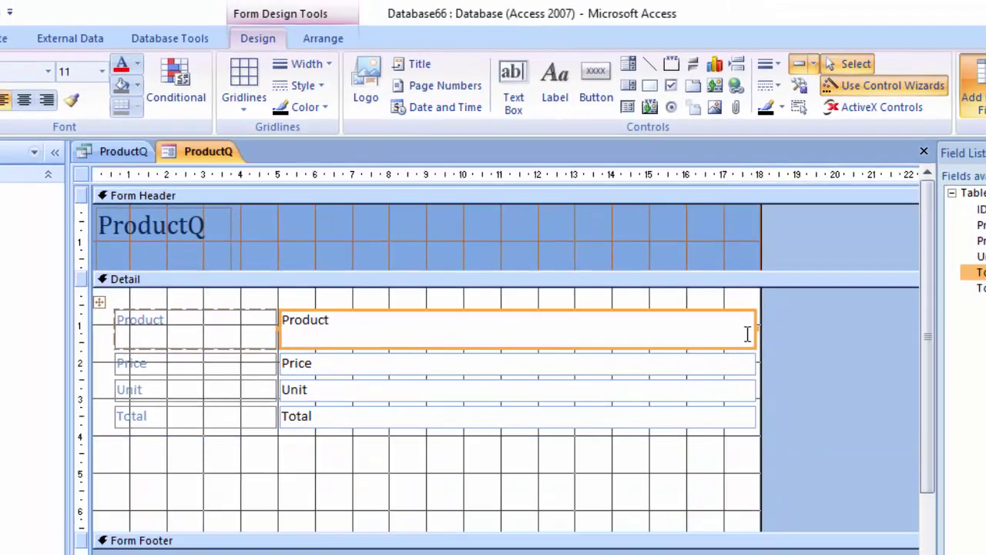
pyautogui.moveTo(755, 329); pyautogui.dragTo(491, 336)
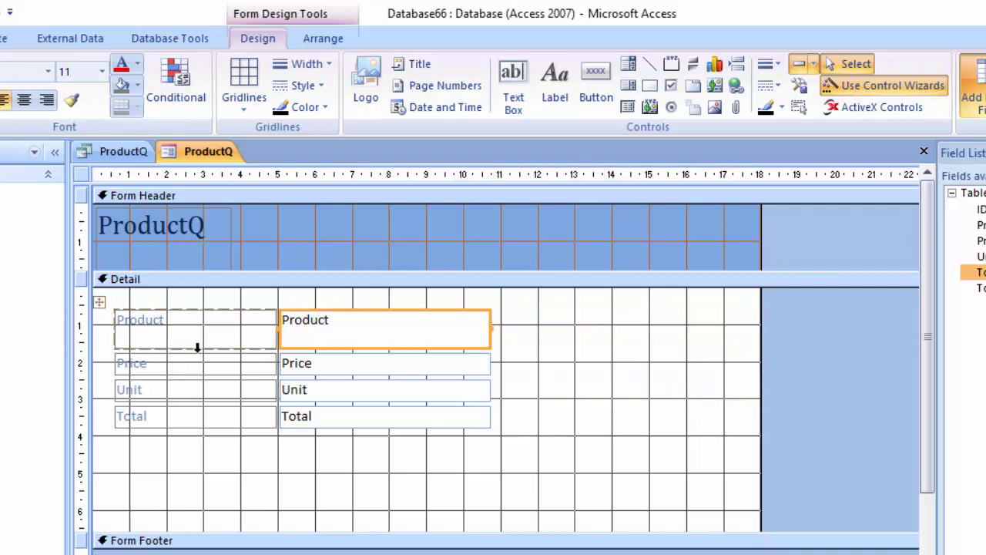
pyautogui.click(196, 346)
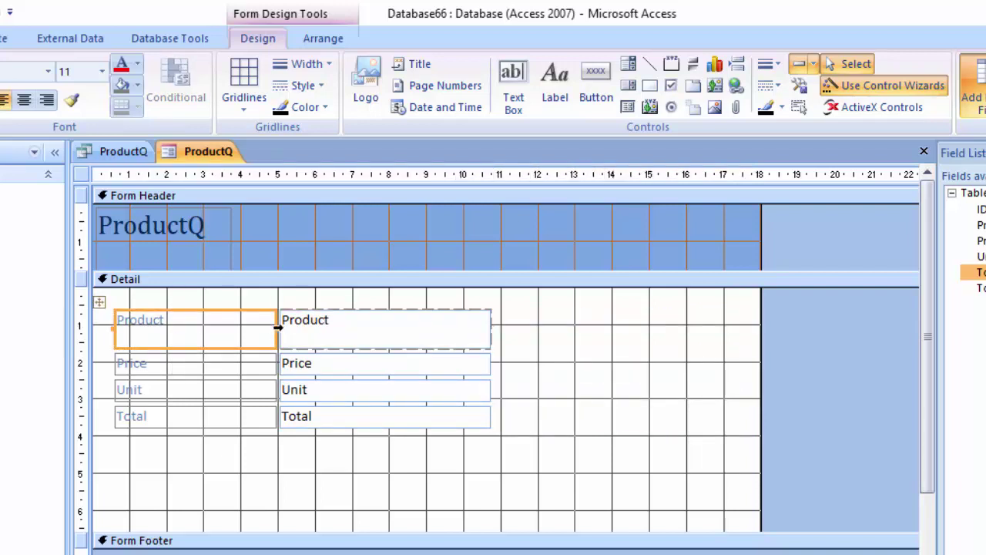
pyautogui.moveTo(274, 328); pyautogui.dragTo(224, 328)
pyautogui.click(395, 347)
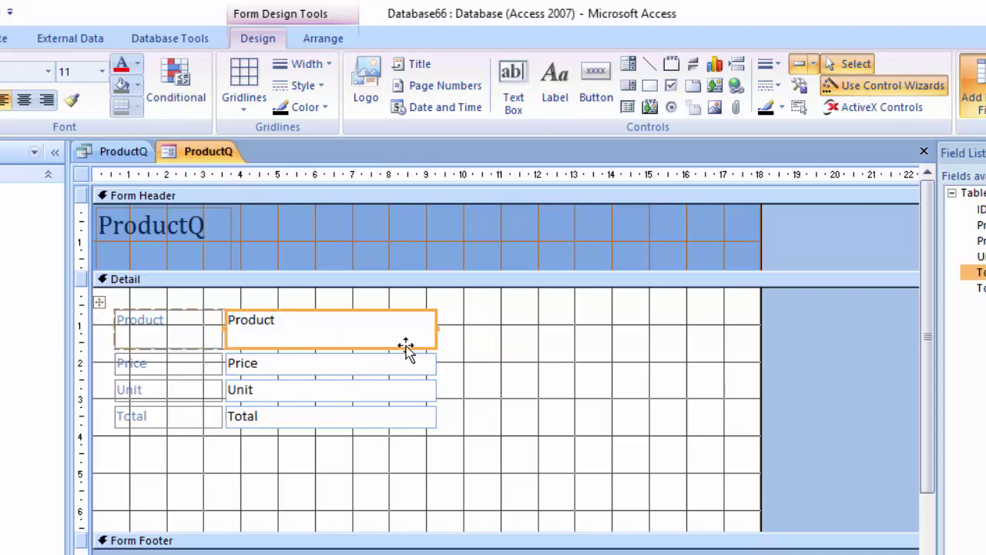
pyautogui.moveTo(433, 329); pyautogui.dragTo(359, 328)
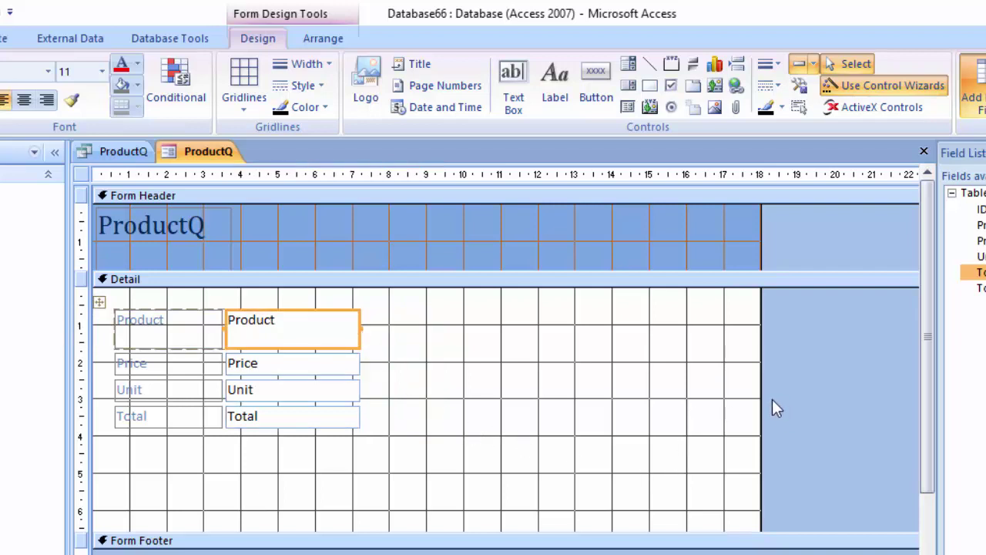
# Shrink the form to about 13 cm wide and select the header's ProductQ title
pyautogui.moveTo(760, 398); pyautogui.dragTo(568, 441)
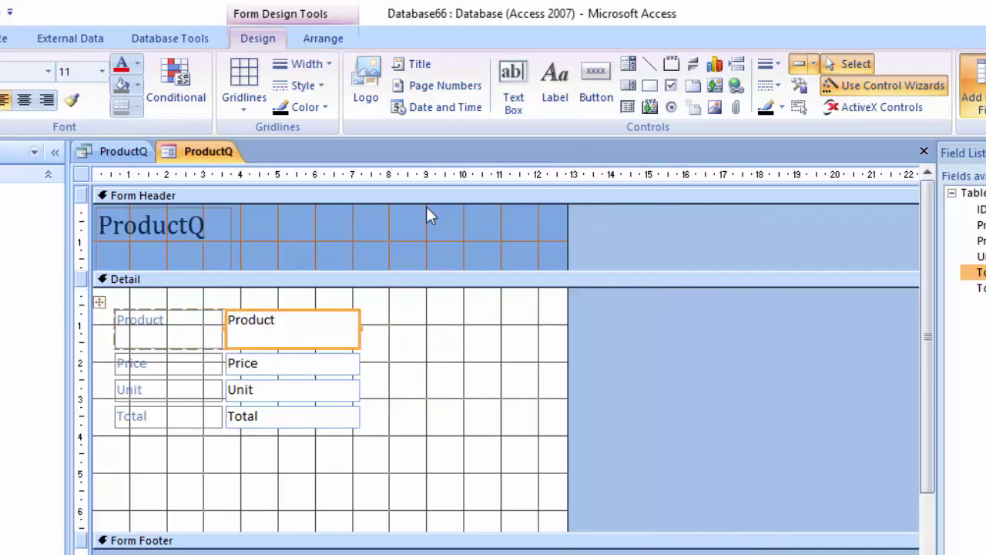
pyautogui.click(426, 208)
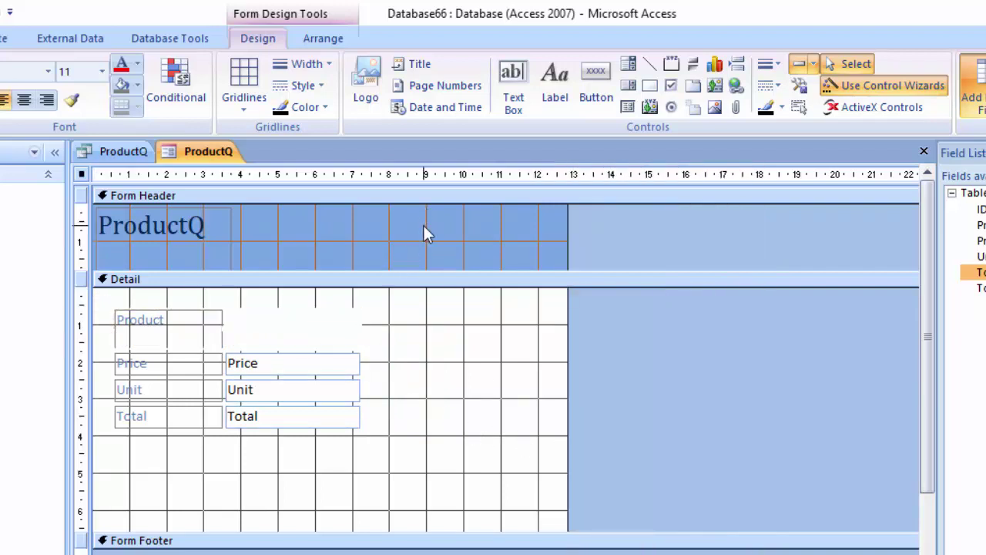
pyautogui.click(226, 231)
# Delete the ProductQ label and add a new header title reading 'Grocessary Shop'
pyautogui.press('Delete')
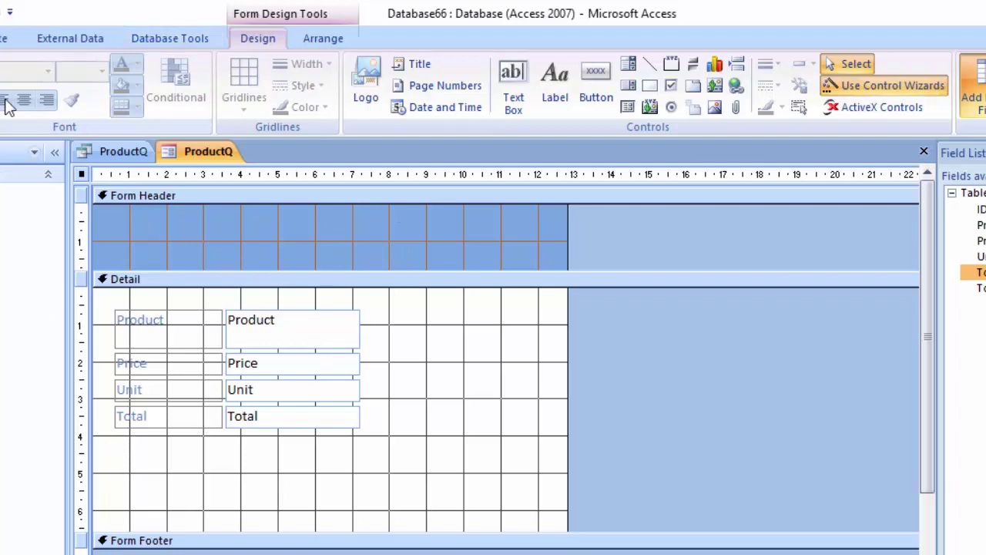
pyautogui.click(420, 65)
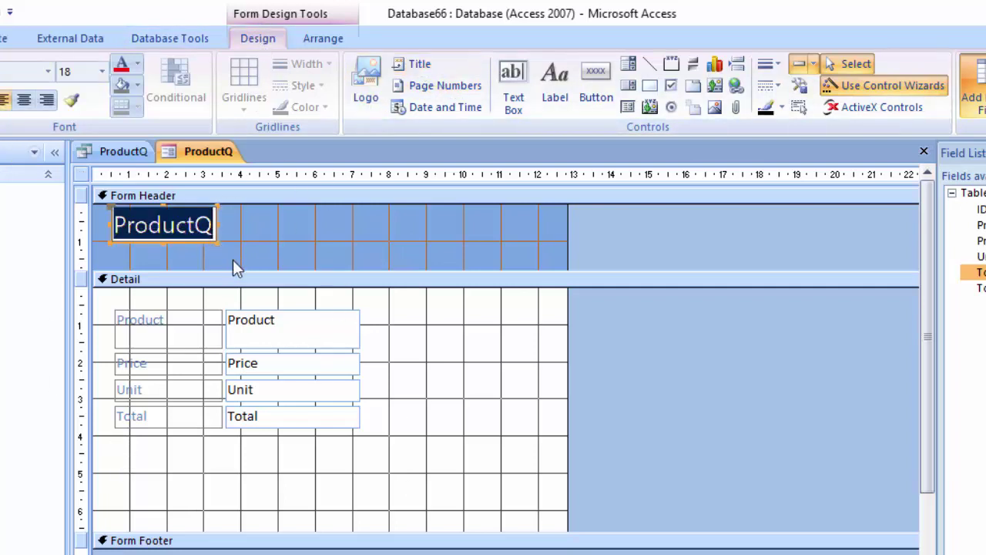
pyautogui.press('BackSpace')
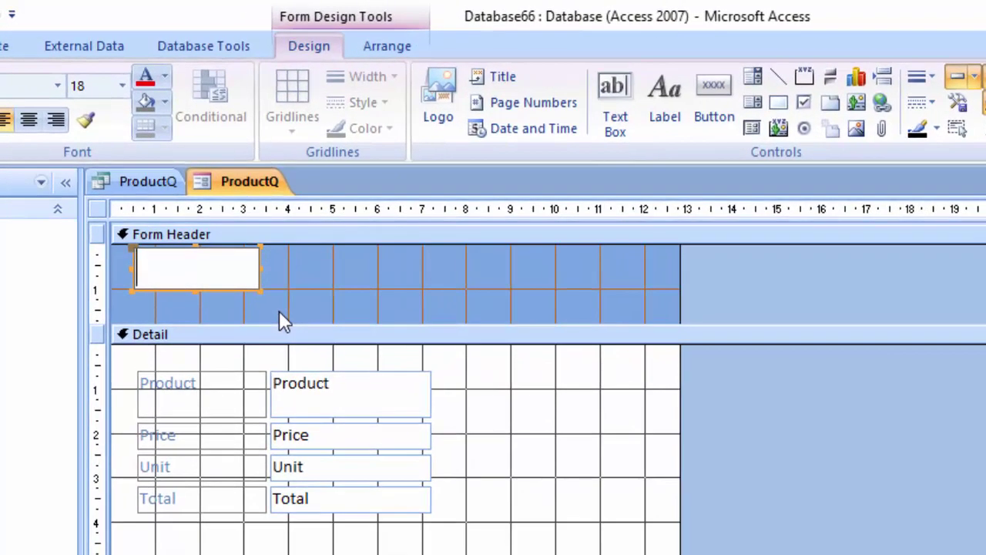
pyautogui.write('Gro')
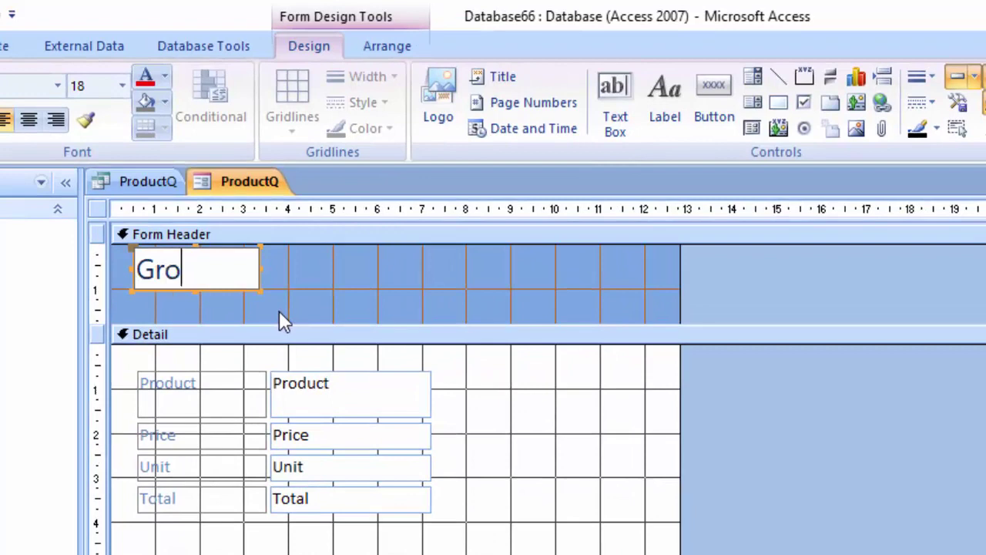
pyautogui.write('cessar')
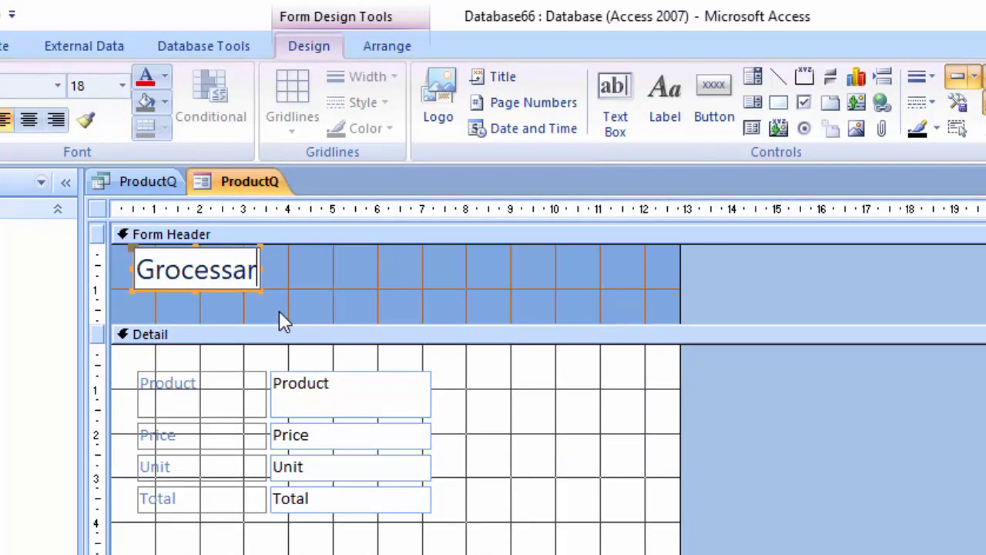
pyautogui.write('y Sh')
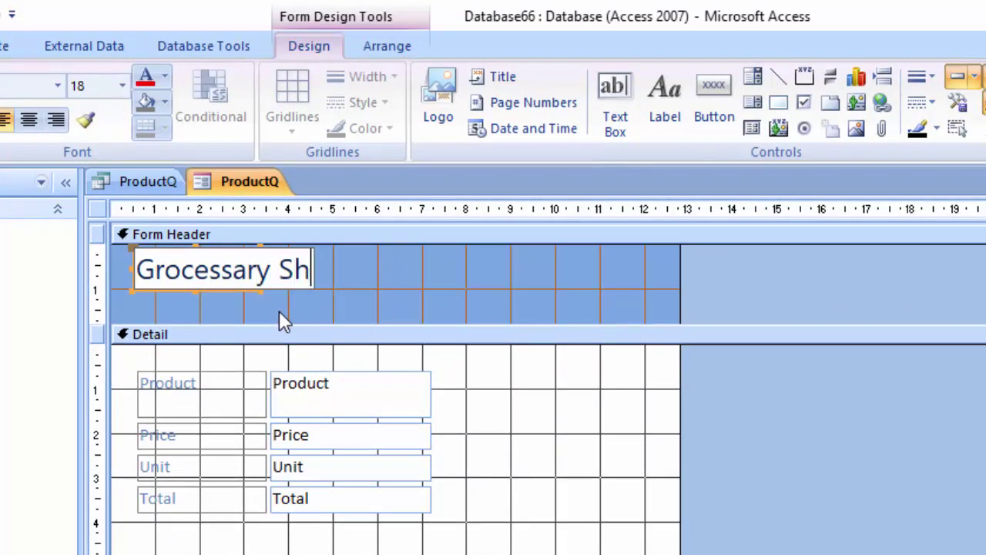
pyautogui.write('op')
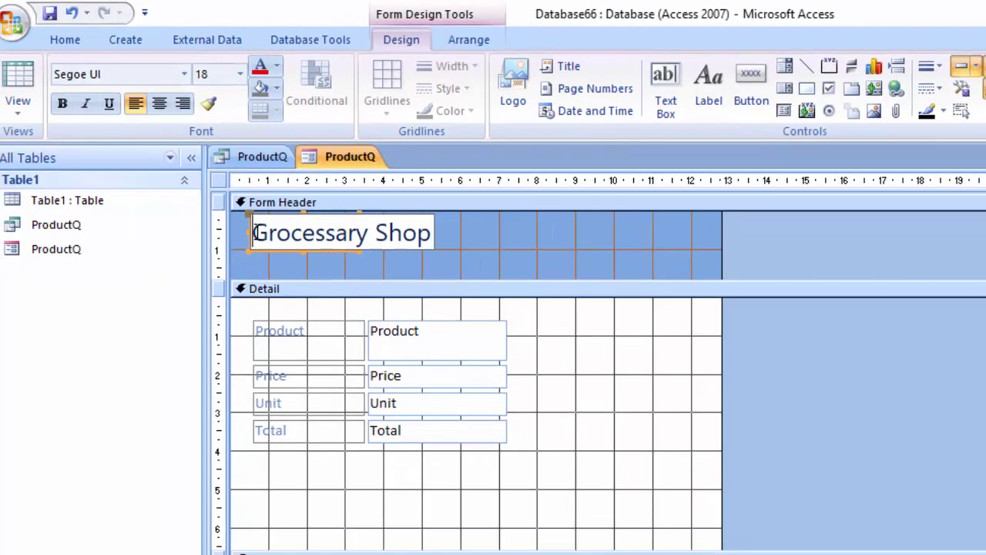
# Make the Grocessary Shop title red and bold, and widen its label
pyautogui.moveTo(253, 233); pyautogui.dragTo(369, 253)
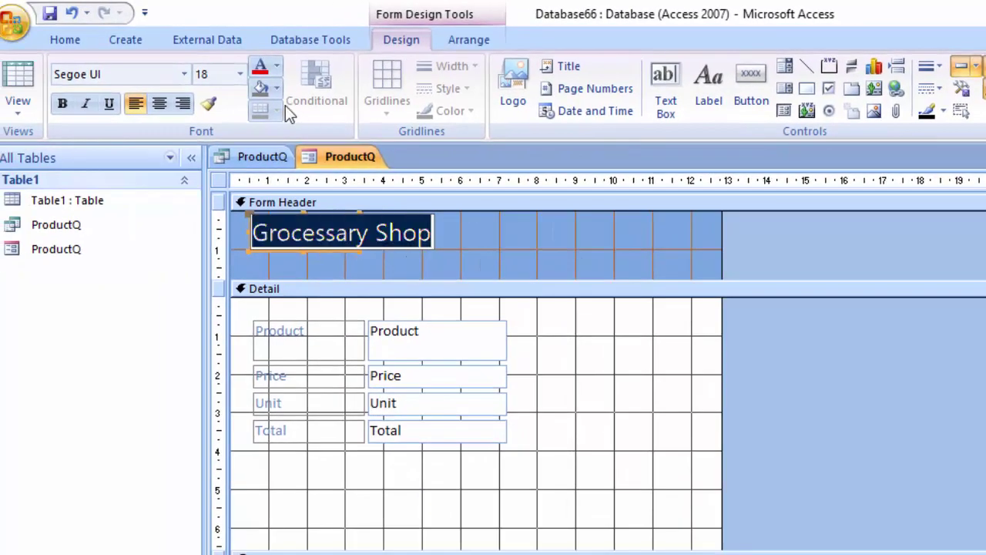
pyautogui.click(259, 67)
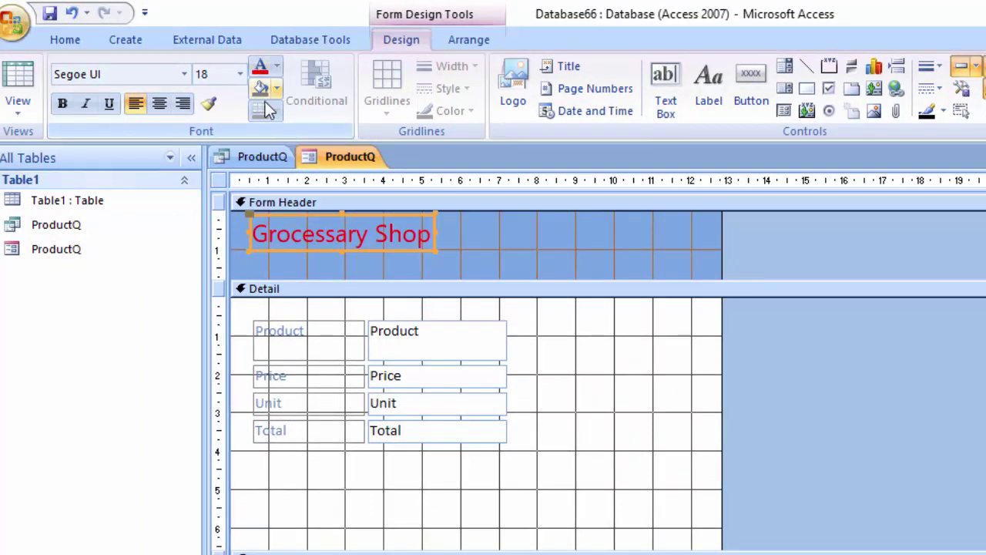
pyautogui.click(62, 103)
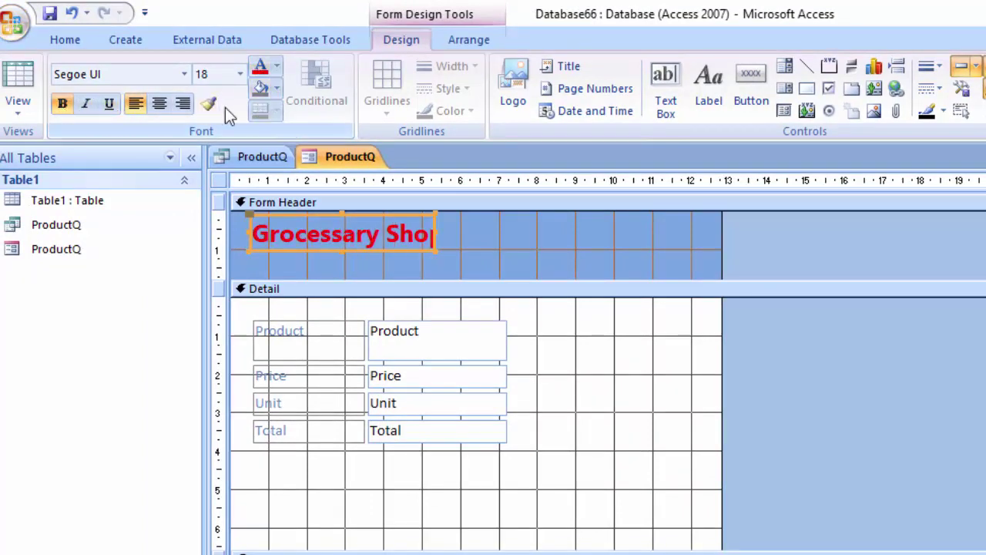
pyautogui.moveTo(437, 239)
pyautogui.mouseDown()
pyautogui.moveTo(476, 249)
pyautogui.moveTo(178, 224)
pyautogui.mouseUp()
# Set the title font to Rockwell Extra Bold and widen the label so it fits
pyautogui.click(465, 229)
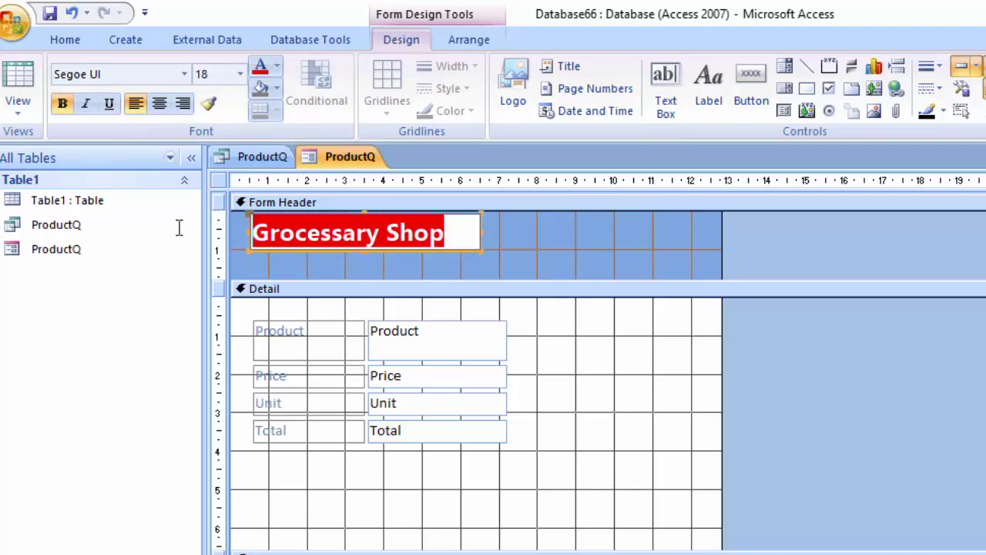
pyautogui.click(185, 75)
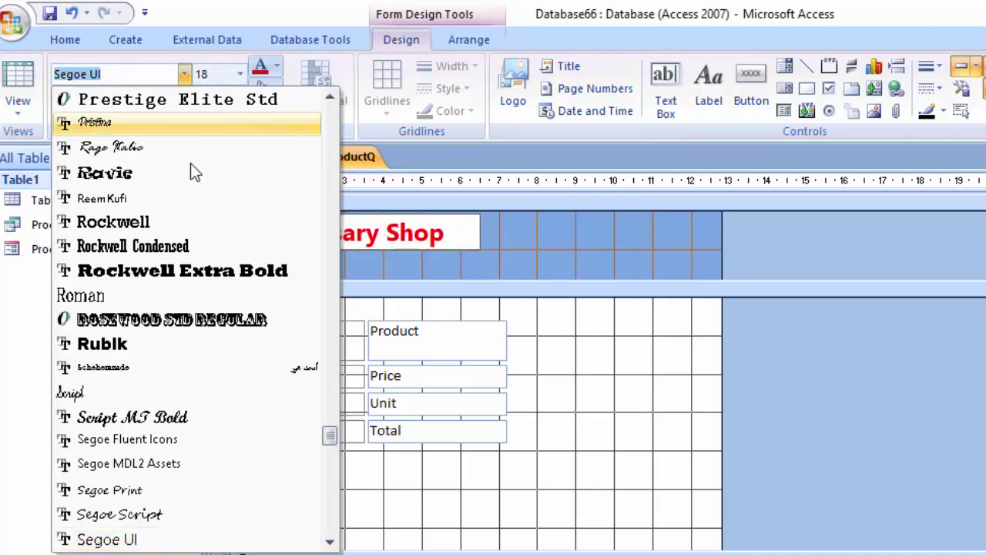
pyautogui.click(197, 272)
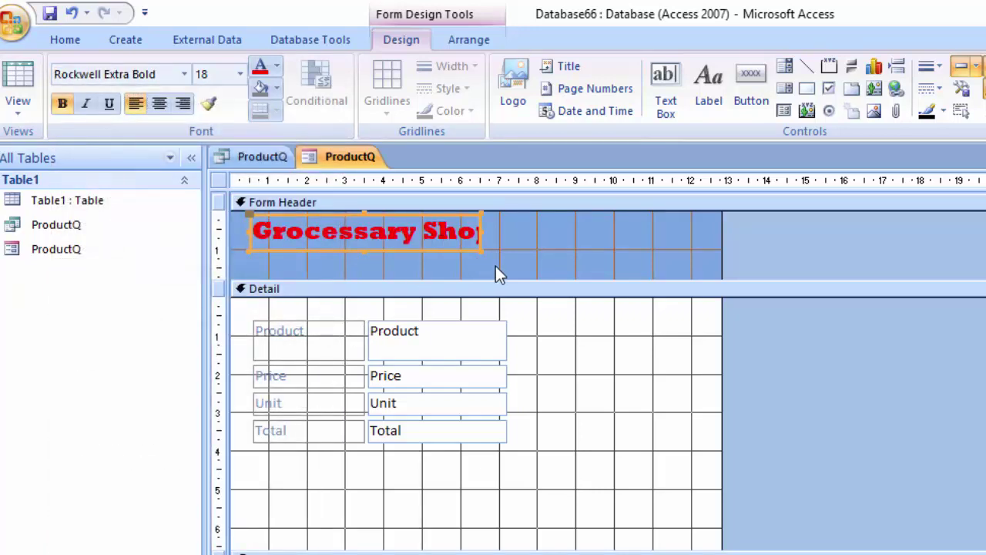
pyautogui.click(554, 274)
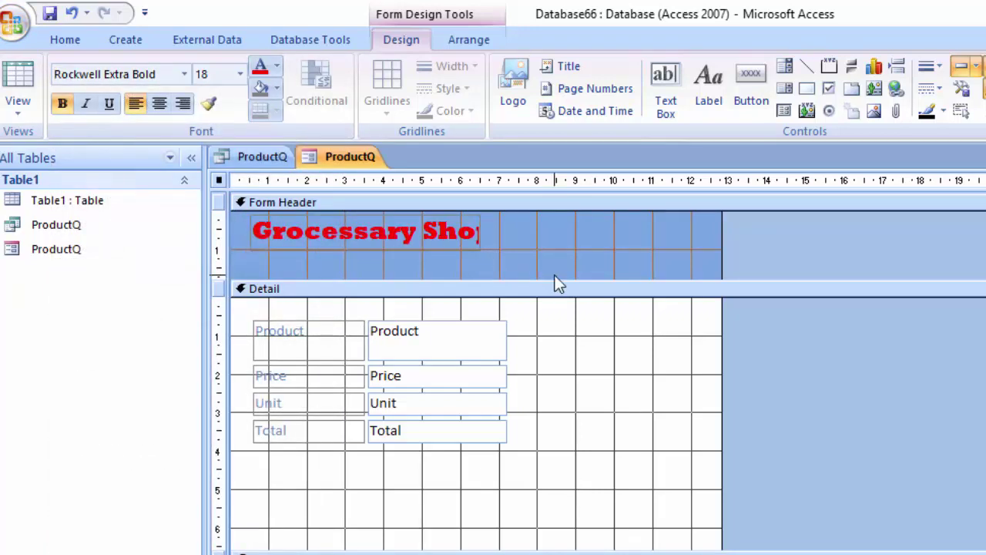
pyautogui.click(480, 234)
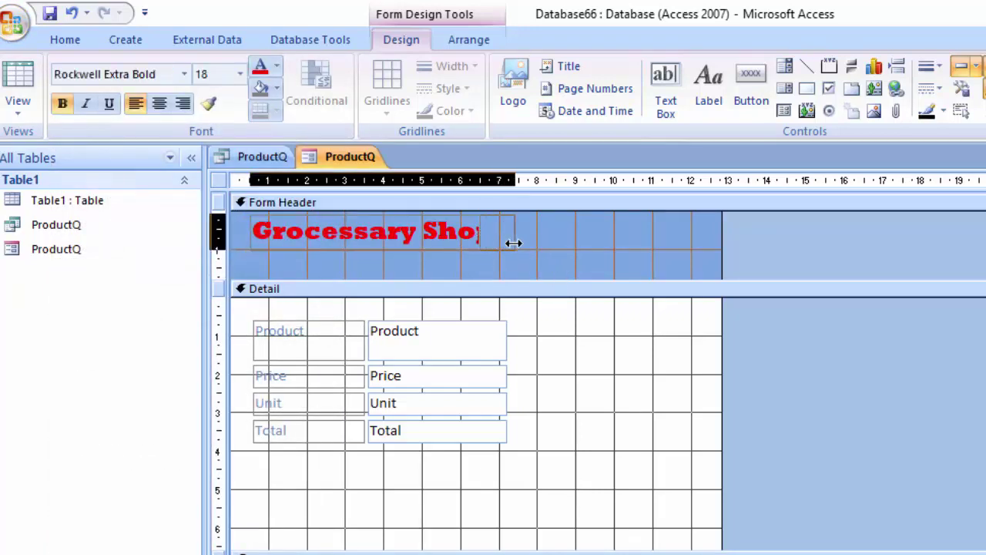
pyautogui.moveTo(480, 234); pyautogui.dragTo(531, 234)
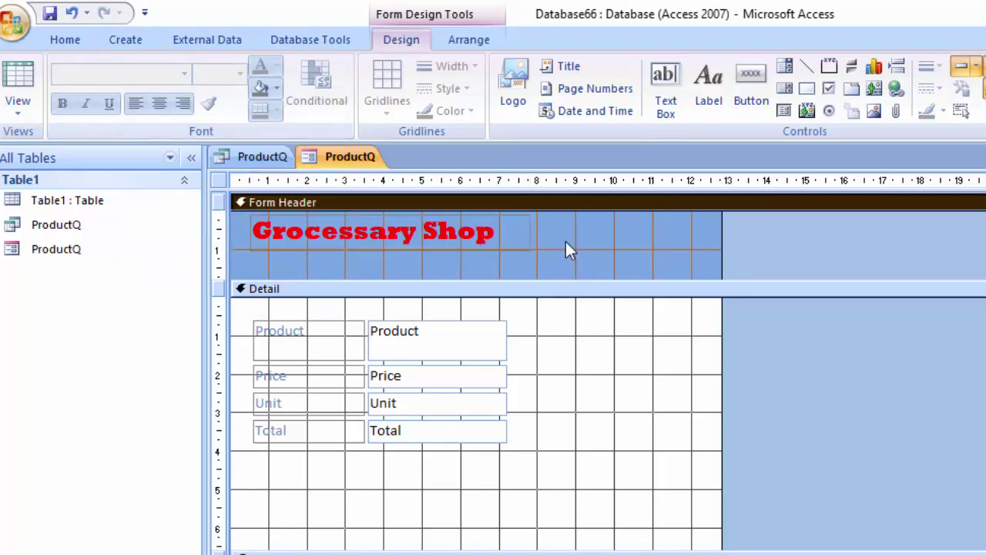
pyautogui.click(586, 245)
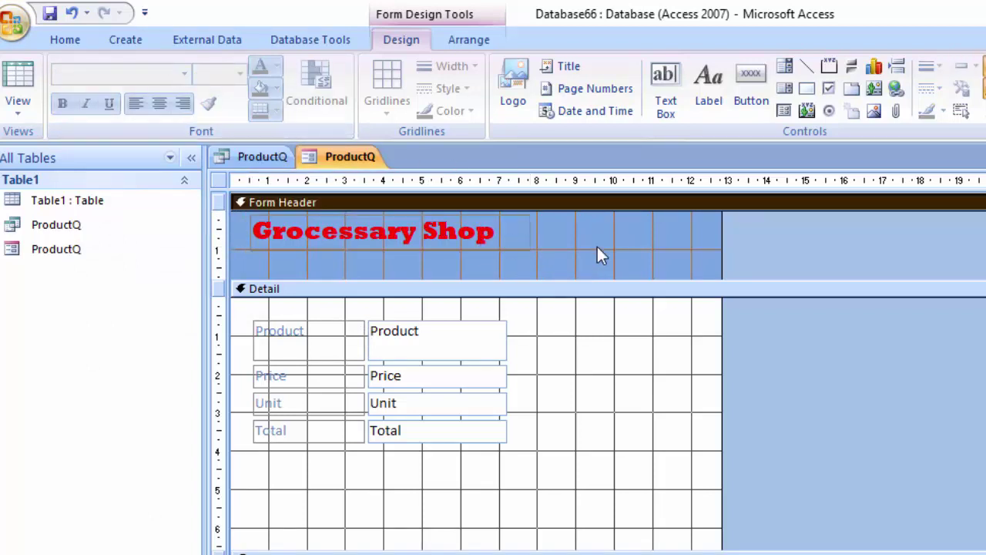
# Fill the Form Header light green and the Detail section peach
pyautogui.click(278, 87)
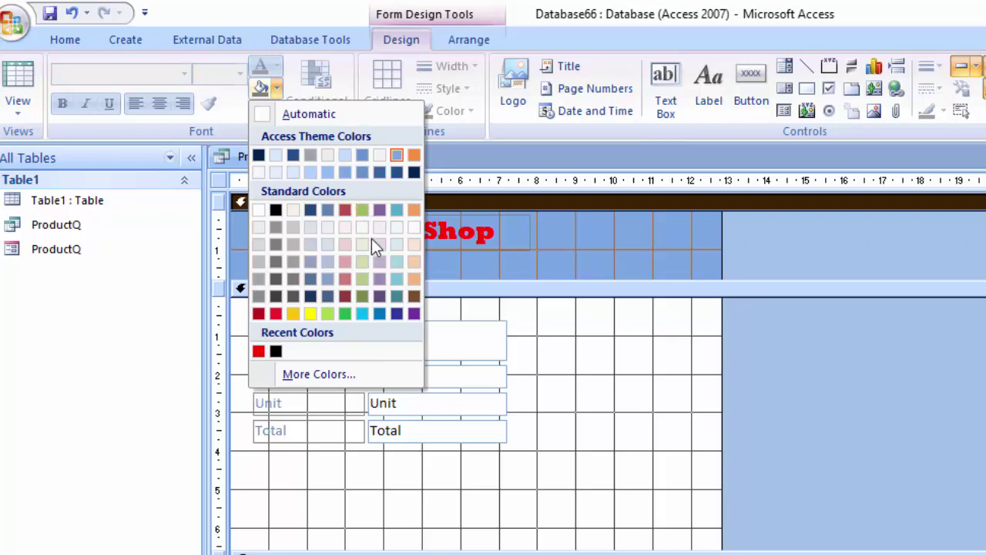
pyautogui.click(362, 262)
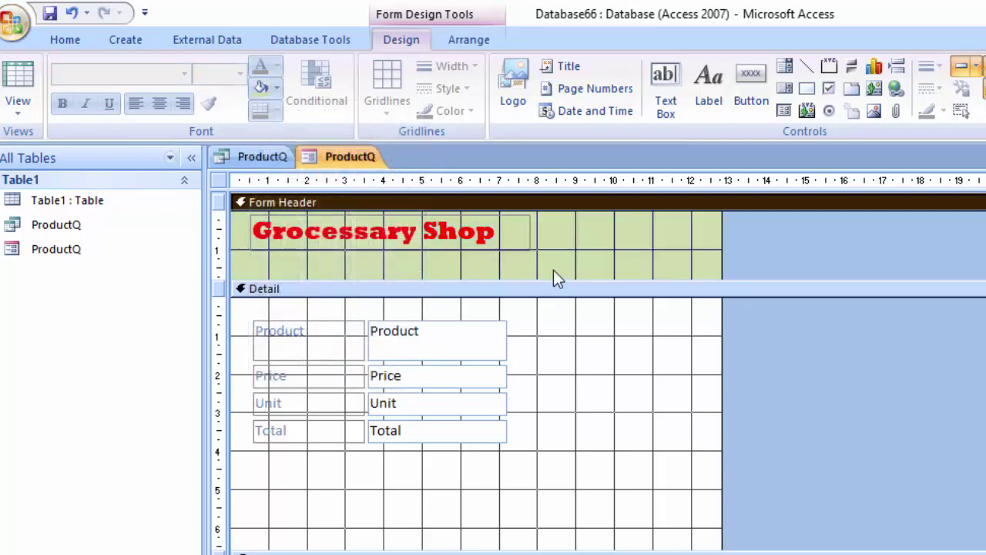
pyautogui.click(584, 426)
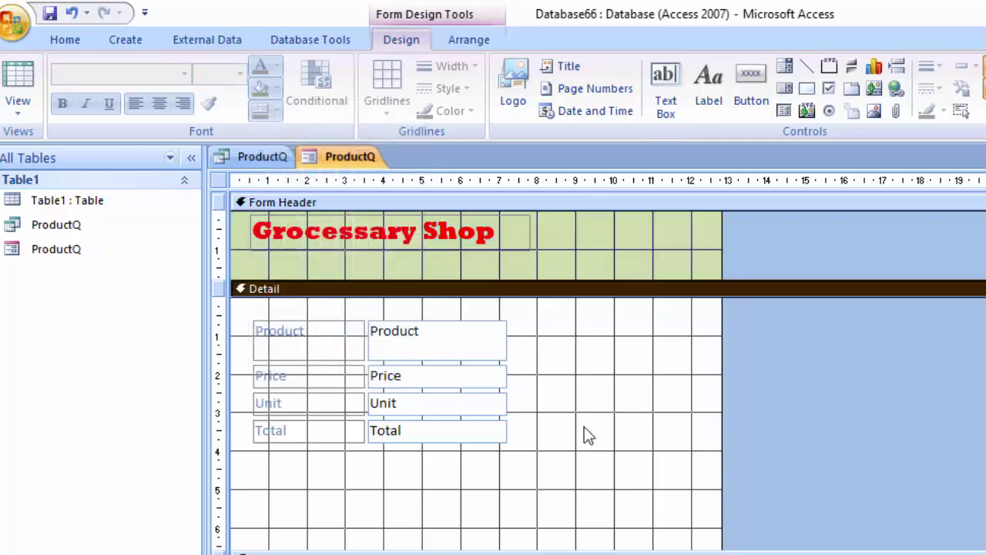
pyautogui.click(276, 88)
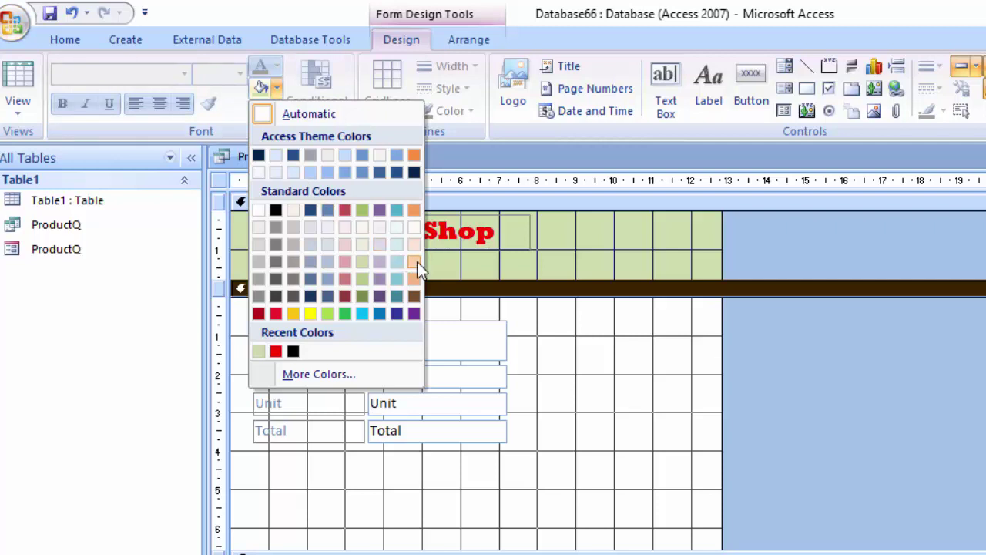
pyautogui.click(416, 263)
# Make all the Detail labels and fields bold black text
pyautogui.moveTo(531, 501)
pyautogui.mouseDown()
pyautogui.moveTo(335, 422)
pyautogui.moveTo(239, 331)
pyautogui.moveTo(241, 311)
pyautogui.mouseUp()
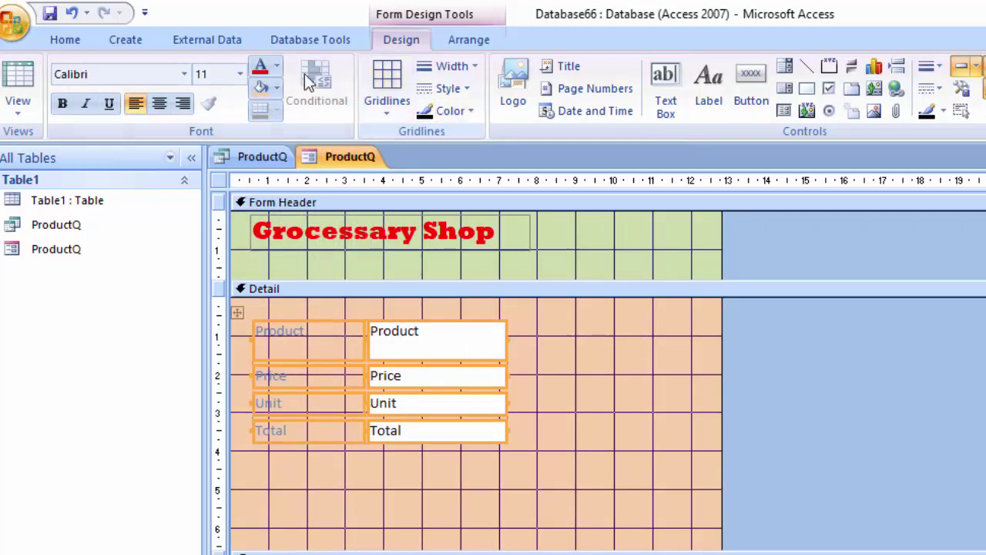
pyautogui.click(277, 67)
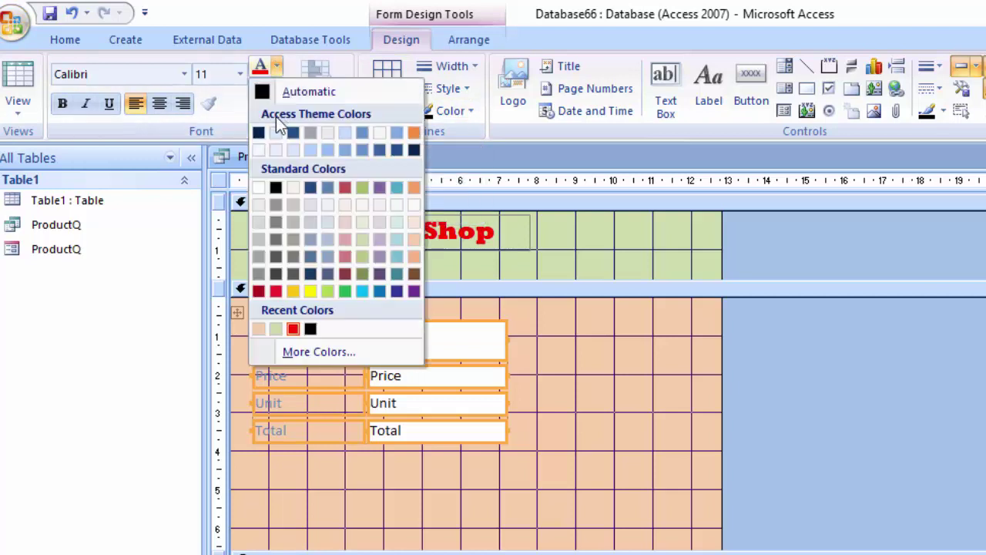
pyautogui.click(311, 329)
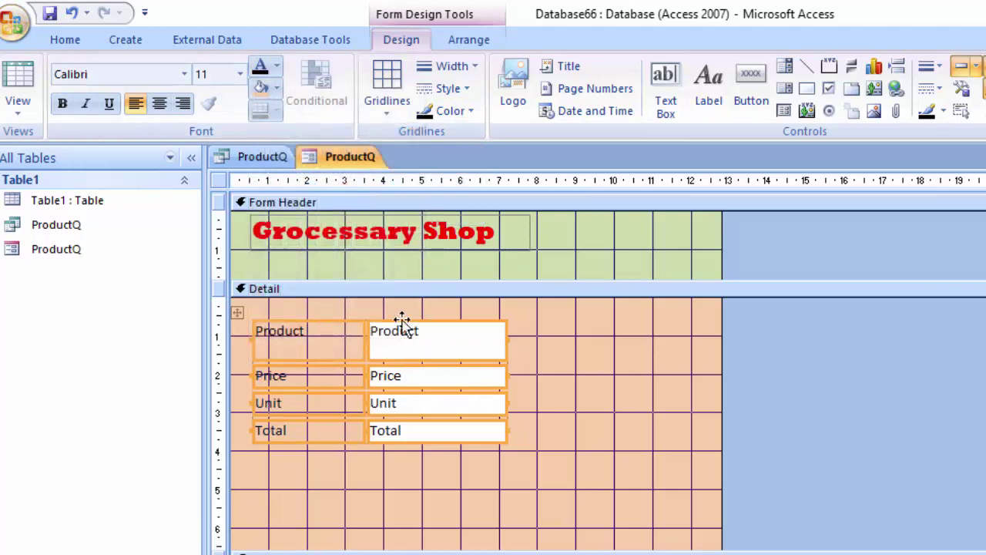
pyautogui.click(65, 104)
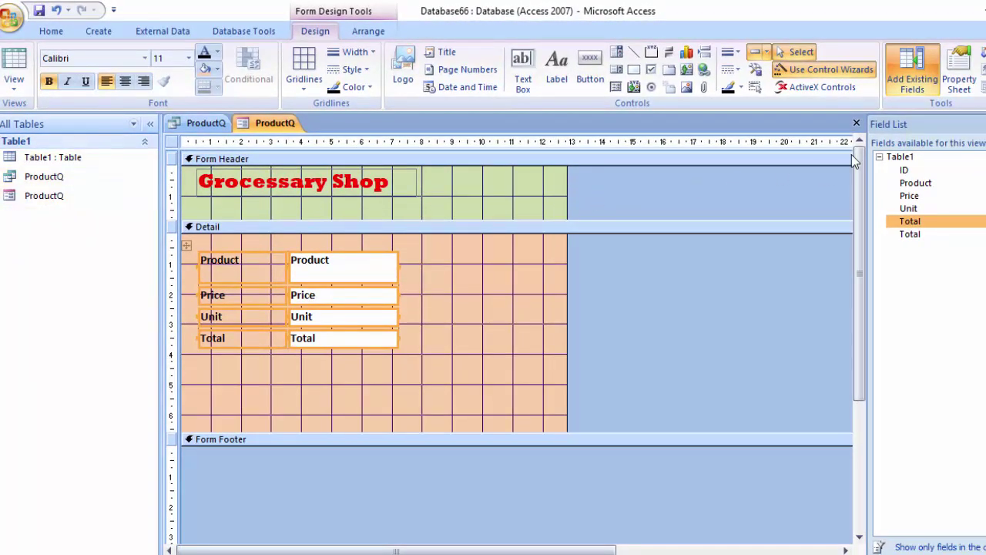
# Set the whole form's Pop Up property to Yes in the Property Sheet
pyautogui.click(960, 73)
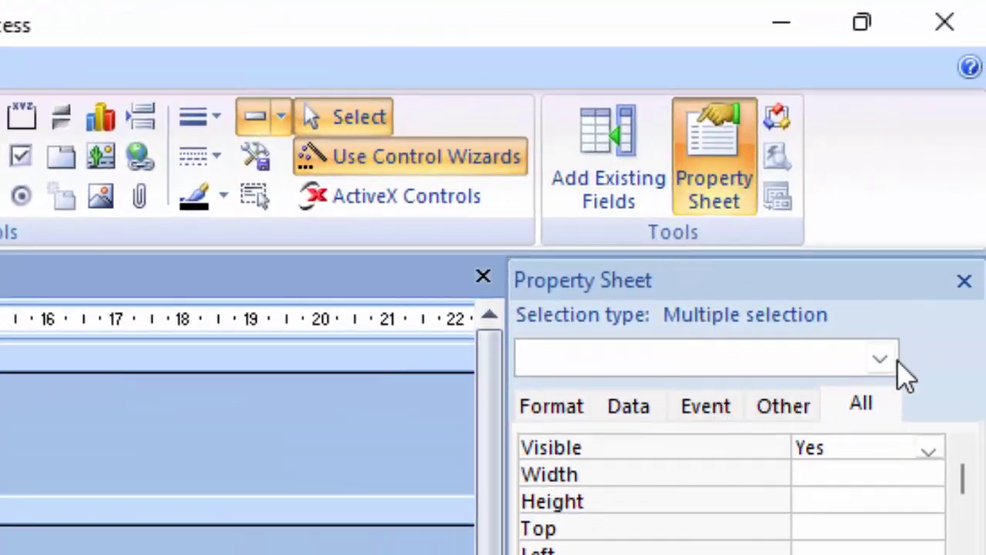
pyautogui.click(881, 359)
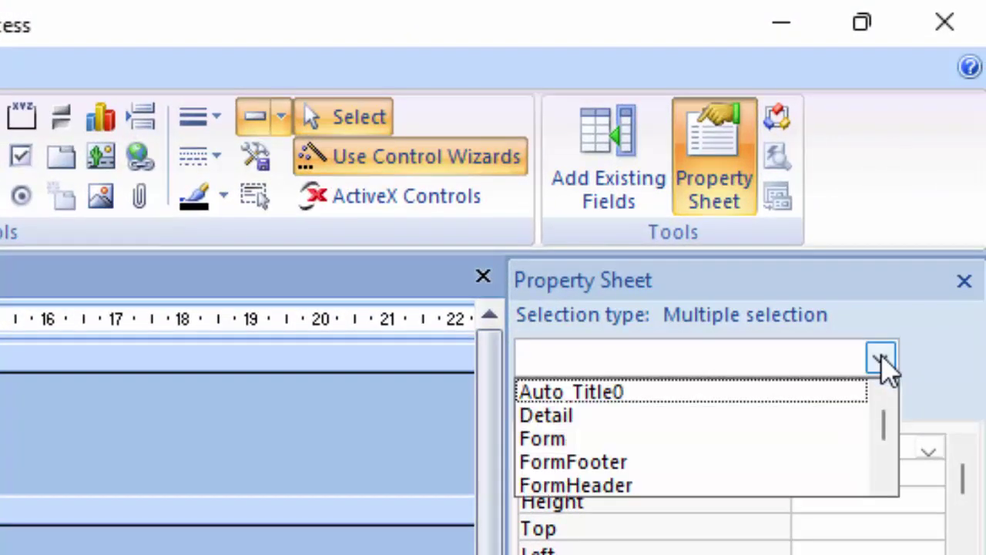
pyautogui.click(681, 439)
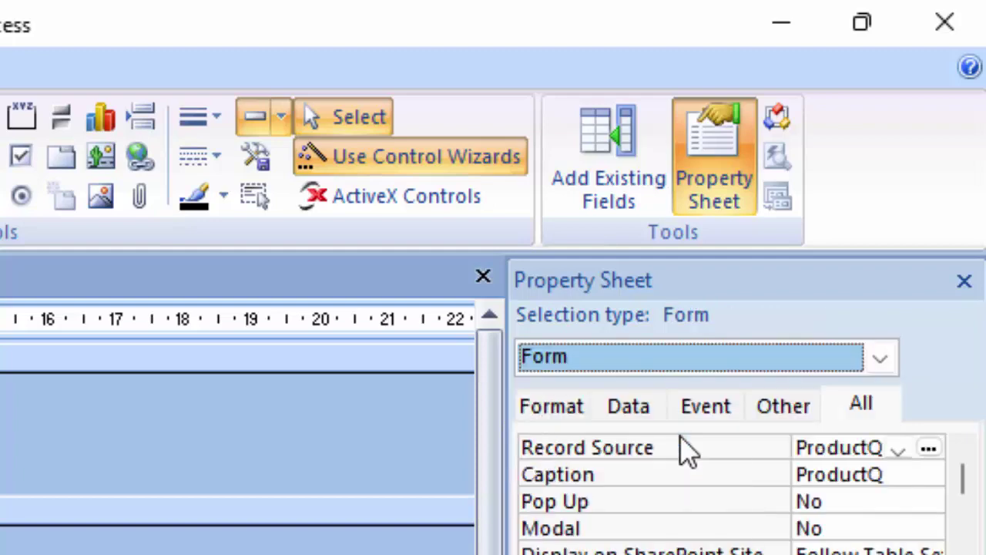
pyautogui.click(874, 507)
pyautogui.click(928, 500)
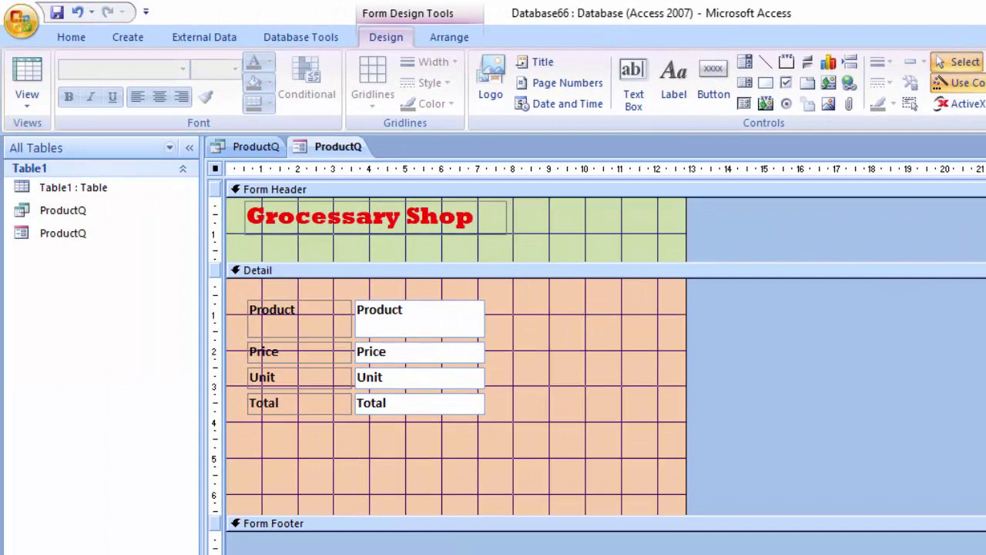
# Show the form's data, then move the ProductQ pop-up up-left and resize it to fit
pyautogui.click(28, 71)
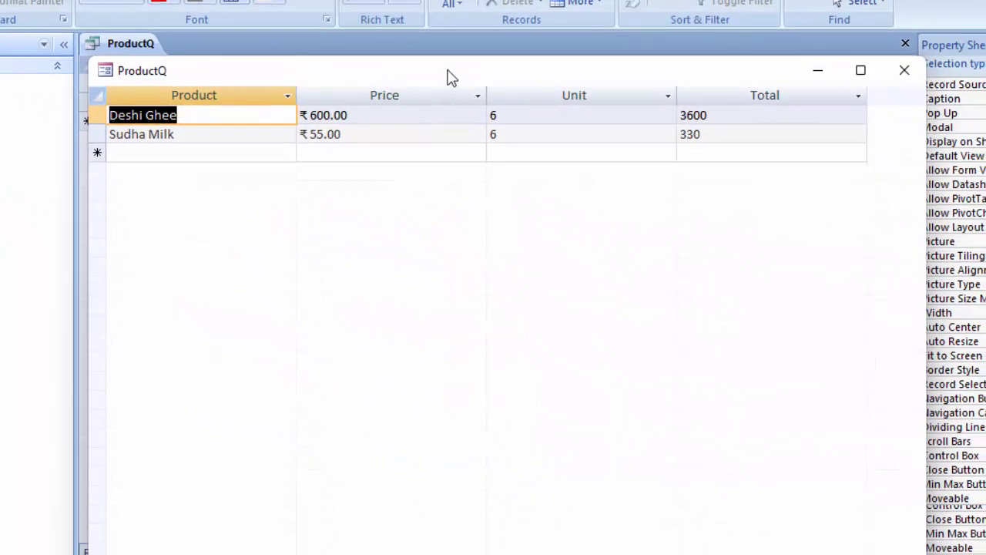
pyautogui.moveTo(451, 77); pyautogui.dragTo(359, 0)
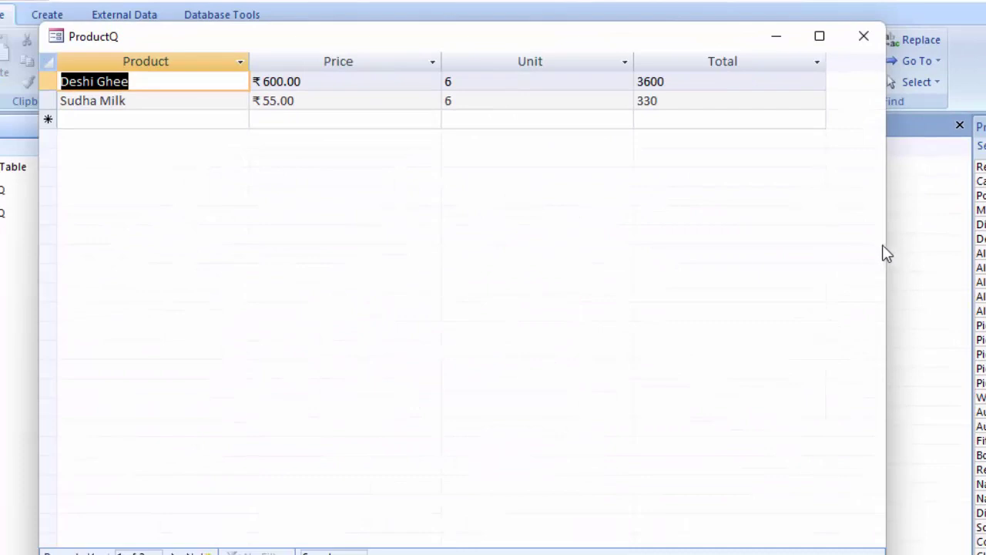
pyautogui.moveTo(893, 31)
pyautogui.mouseDown()
pyautogui.moveTo(864, 102)
pyautogui.moveTo(835, 131)
pyautogui.mouseUp()
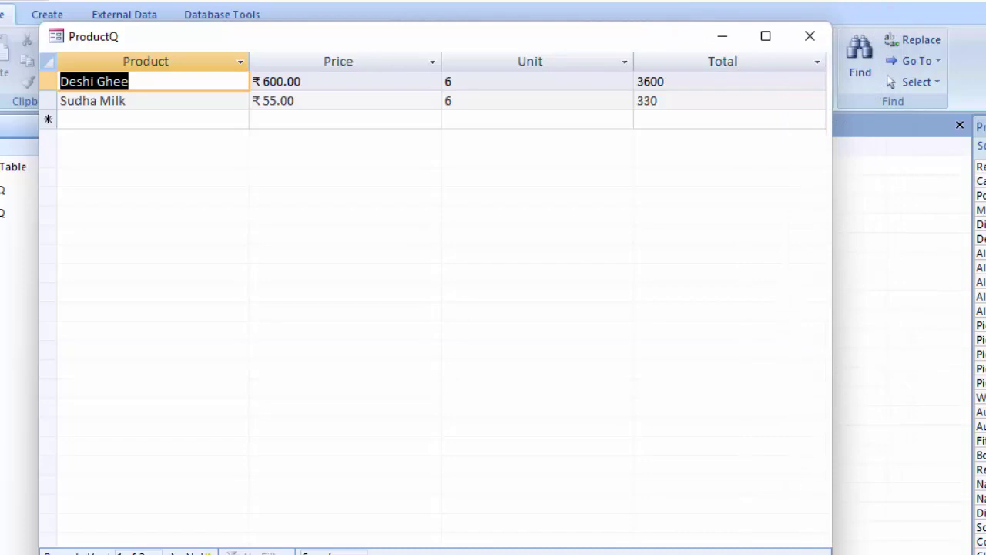
pyautogui.moveTo(837, 553); pyautogui.dragTo(843, 551)
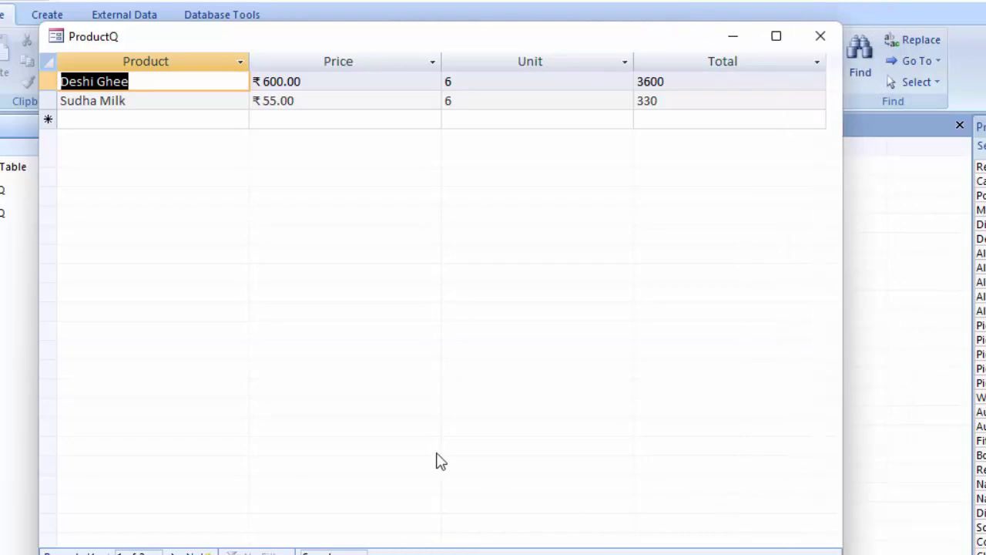
# Add a Sugar record priced 55 with 60 units, giving a total of 3300
pyautogui.click(127, 117)
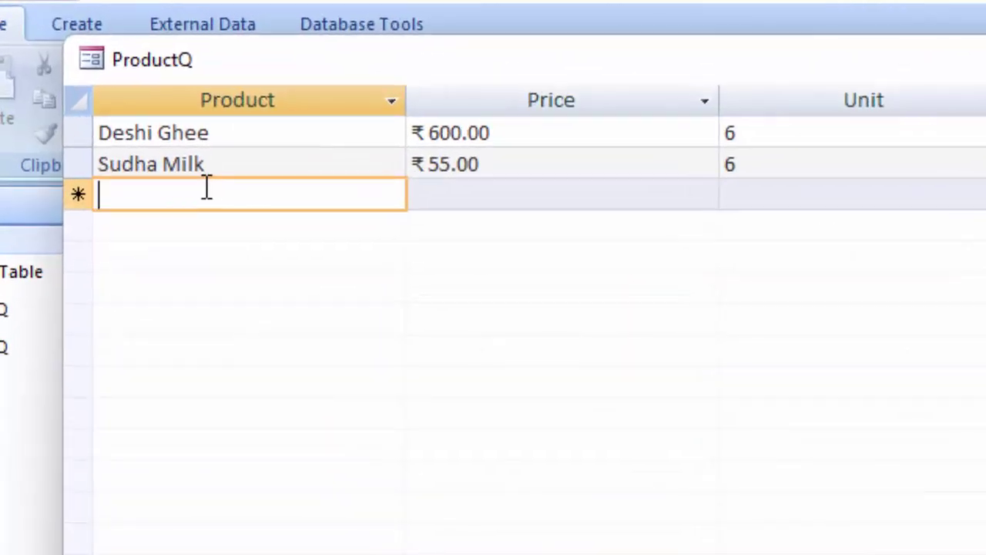
pyautogui.write('S')
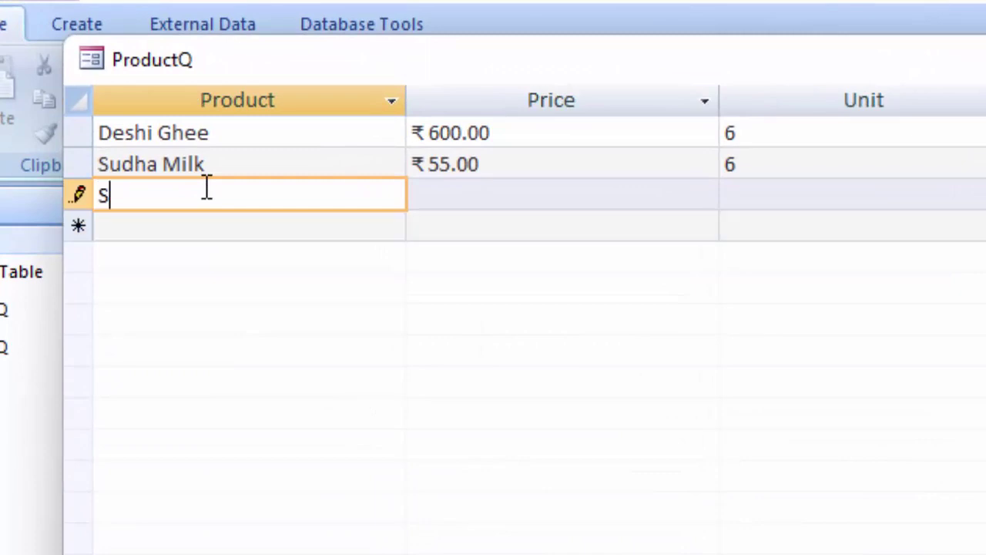
pyautogui.write('ugar')
pyautogui.press('Tab')
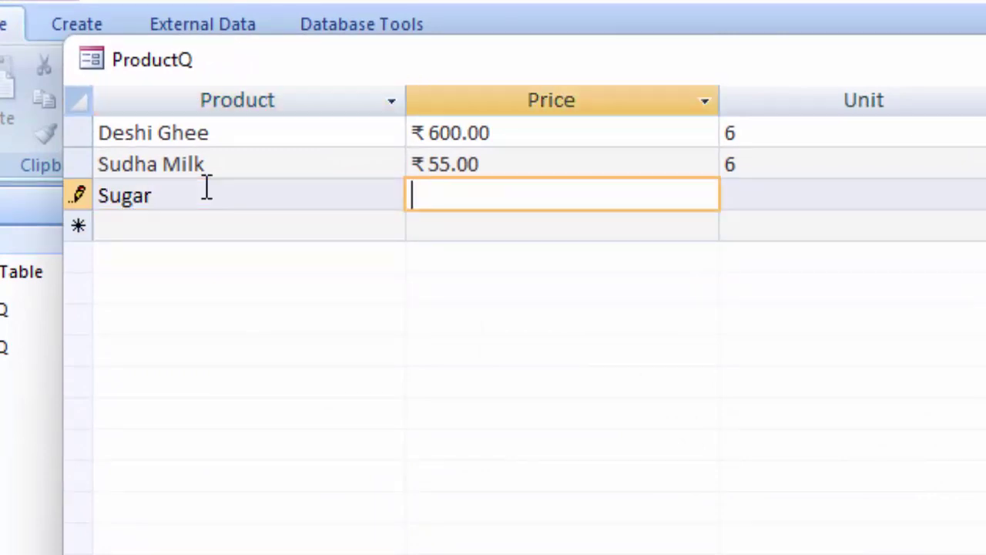
pyautogui.write('5')
pyautogui.write('5')
pyautogui.press('Tab')
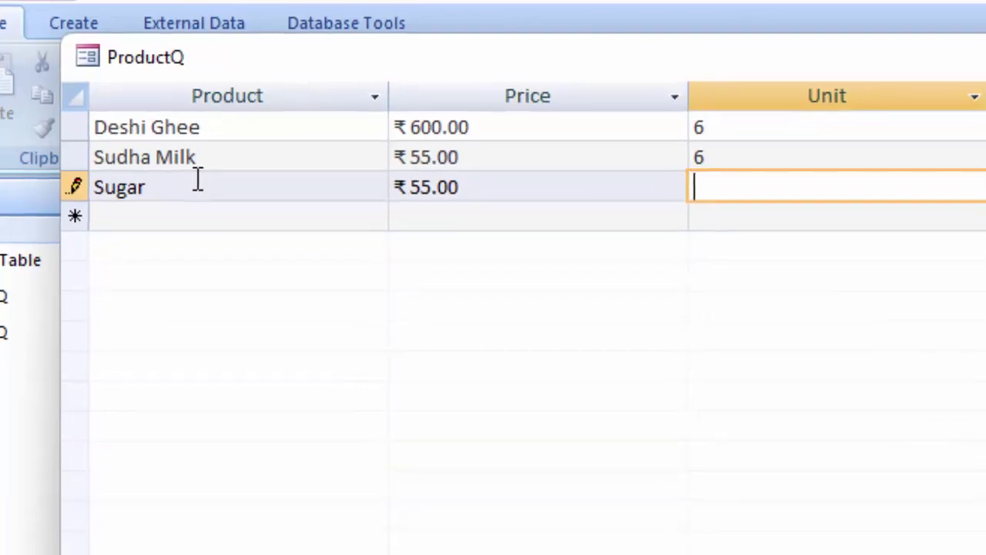
pyautogui.write('60')
pyautogui.press('Tab')
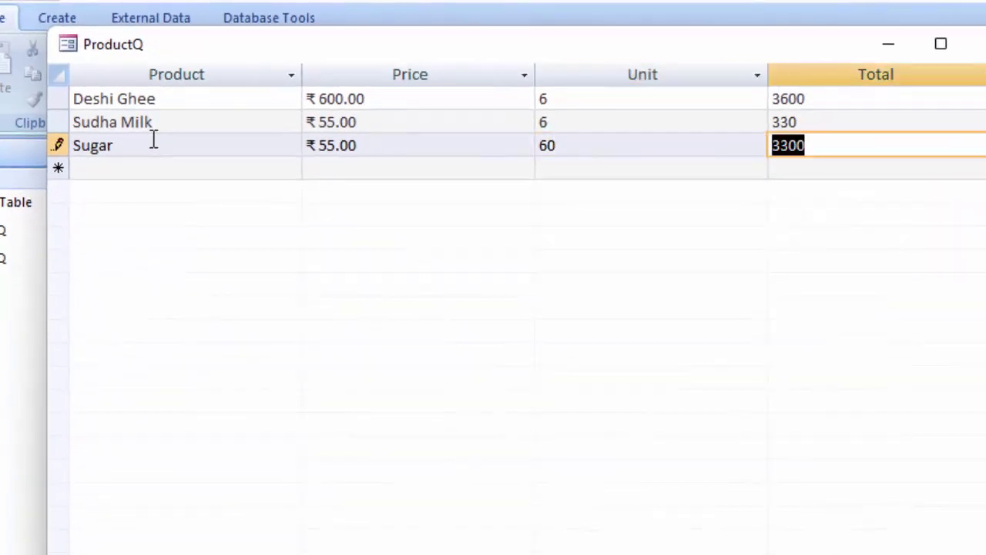
pyautogui.press('Tab')
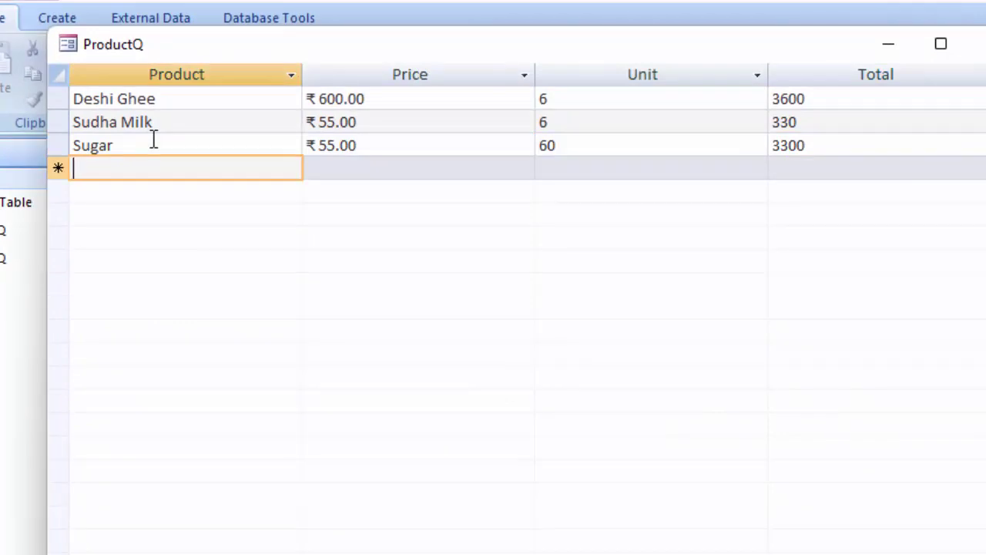
# Add a Rice record priced 40 with 22 units, then maximise the ProductQ window
pyautogui.write('Rice')
pyautogui.press('Tab')
pyautogui.write('40')
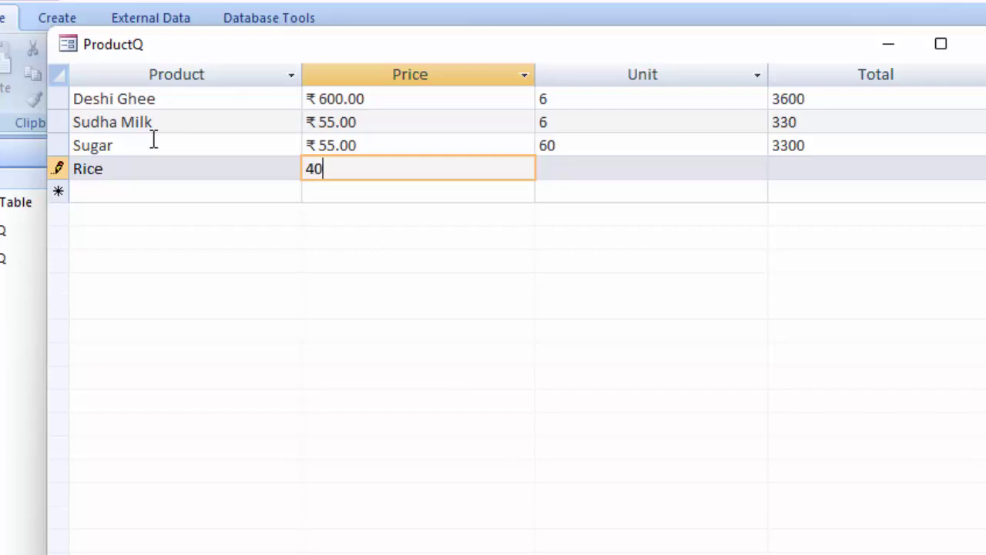
pyautogui.press('Tab')
pyautogui.write('22')
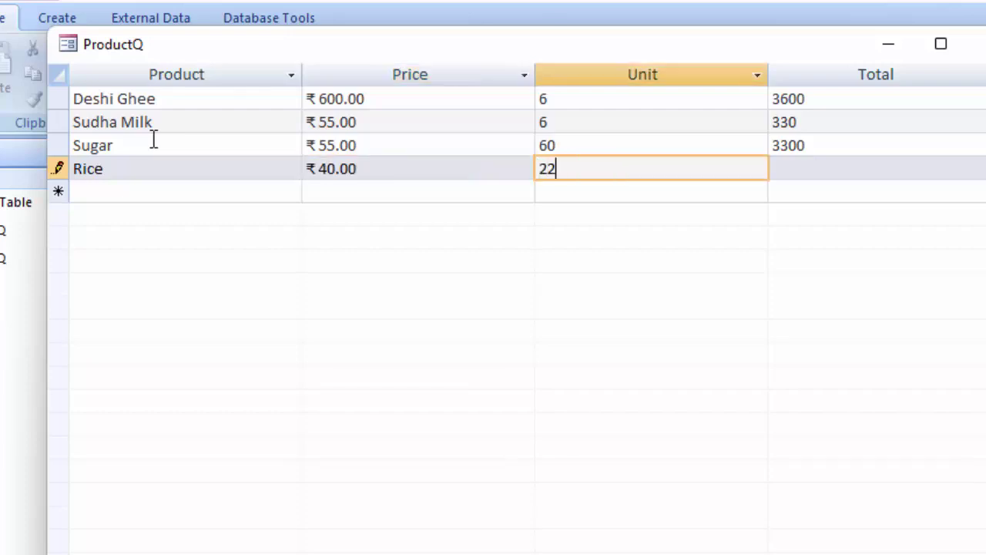
pyautogui.press('Tab')
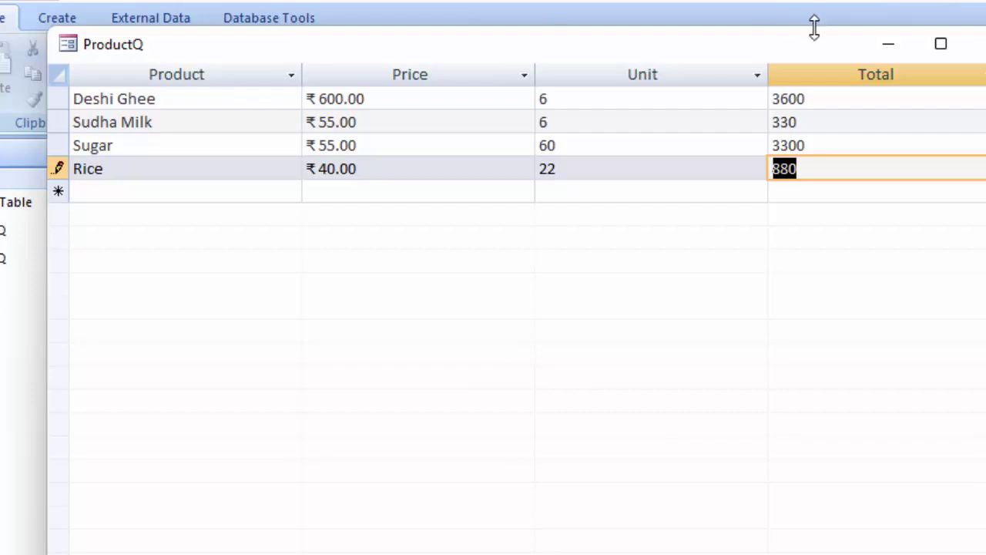
pyautogui.click(941, 44)
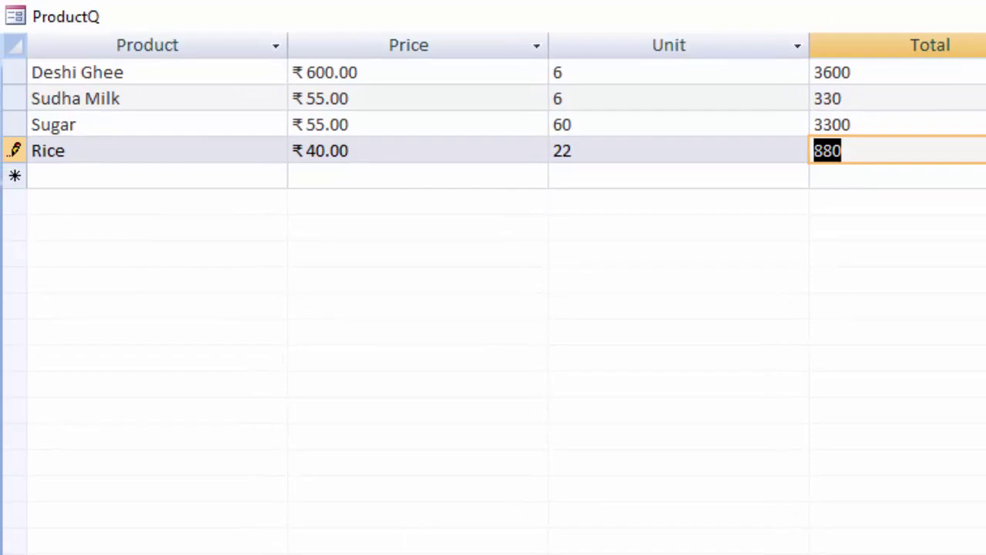
# Cancel printing, open a Print Preview of ProductQ and zoom into the page
pyautogui.hotkey('ctrl', 'p')
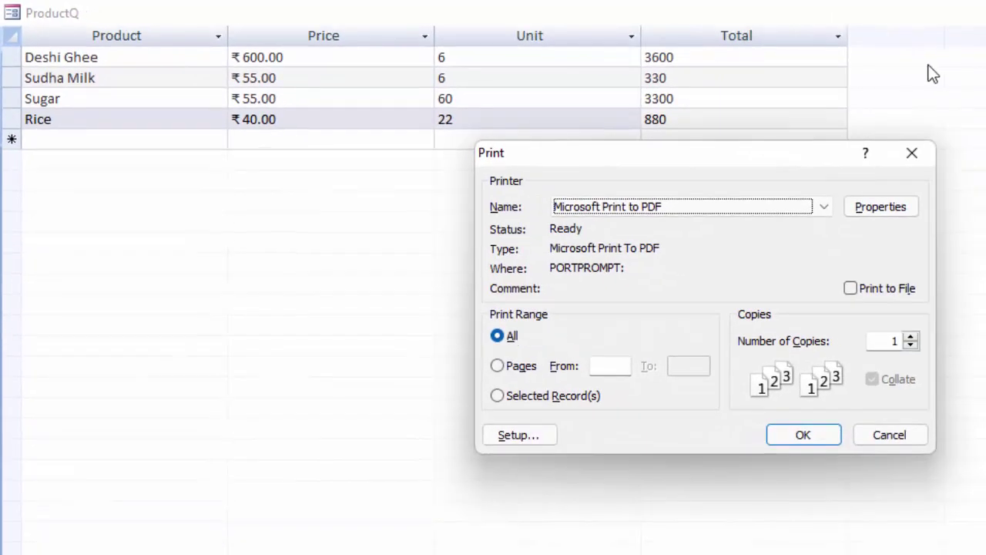
pyautogui.click(910, 153)
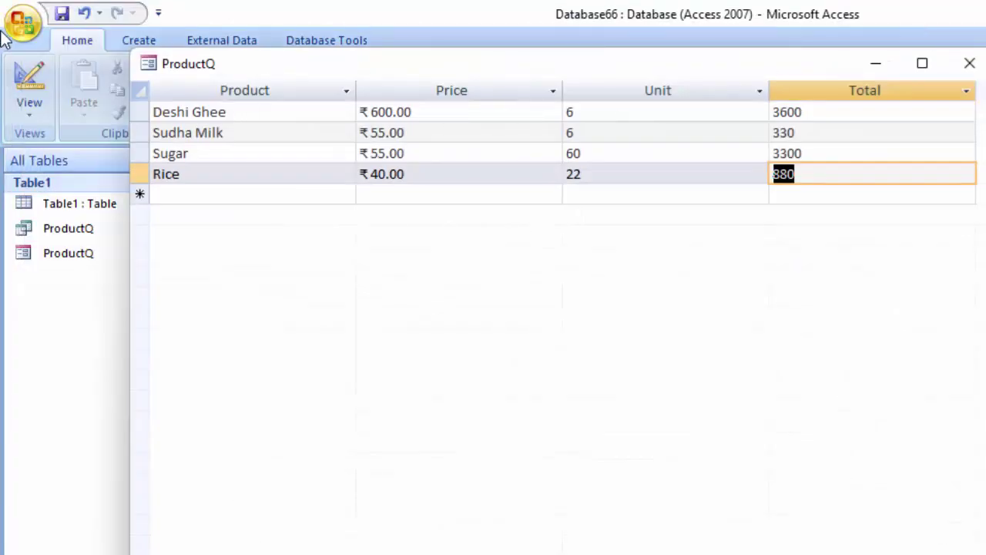
pyautogui.click(23, 23)
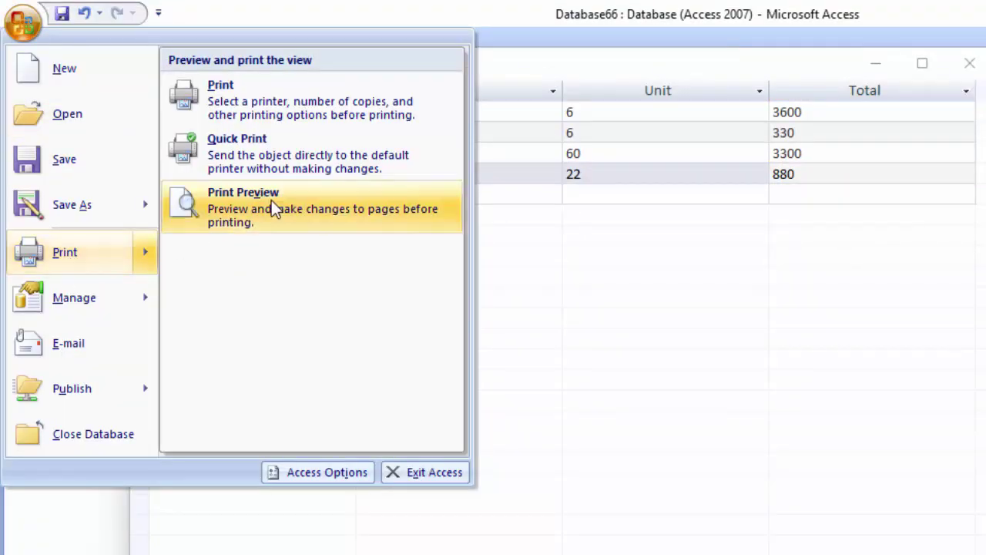
pyautogui.click(272, 202)
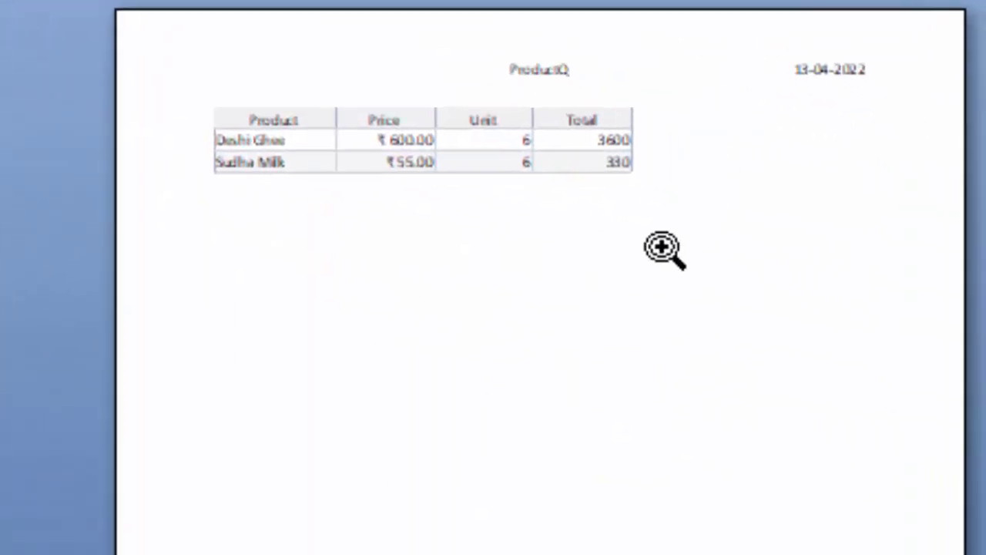
pyautogui.click(663, 248)
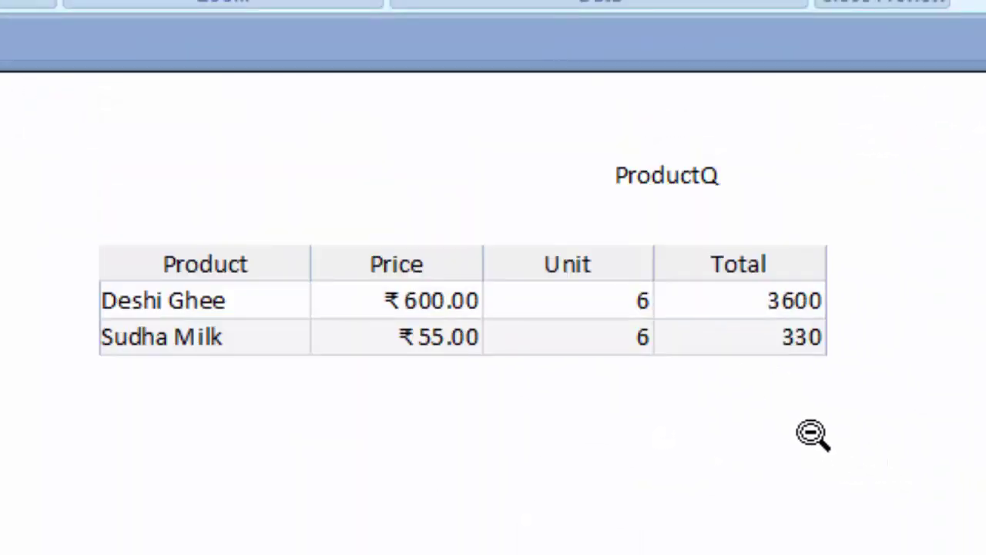